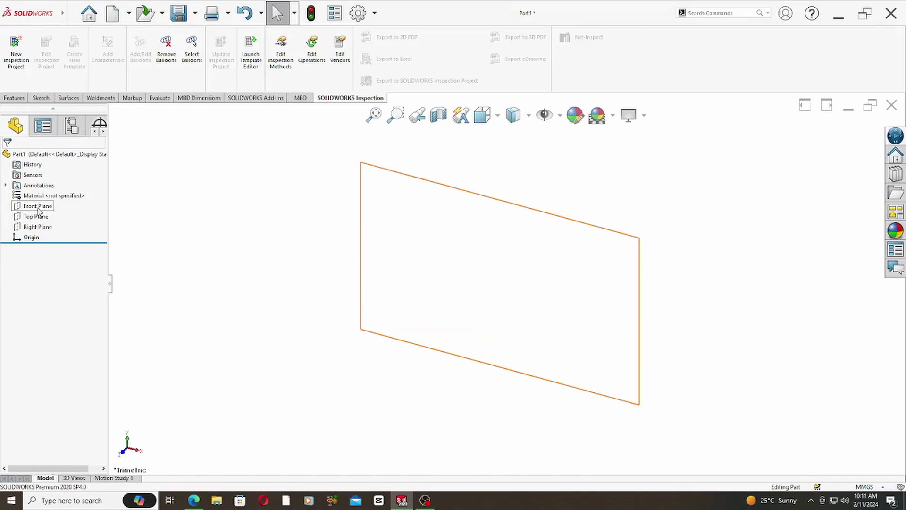
# Open a new sketch, Sketch1, on the Front Plane
pyautogui.click(39, 207)
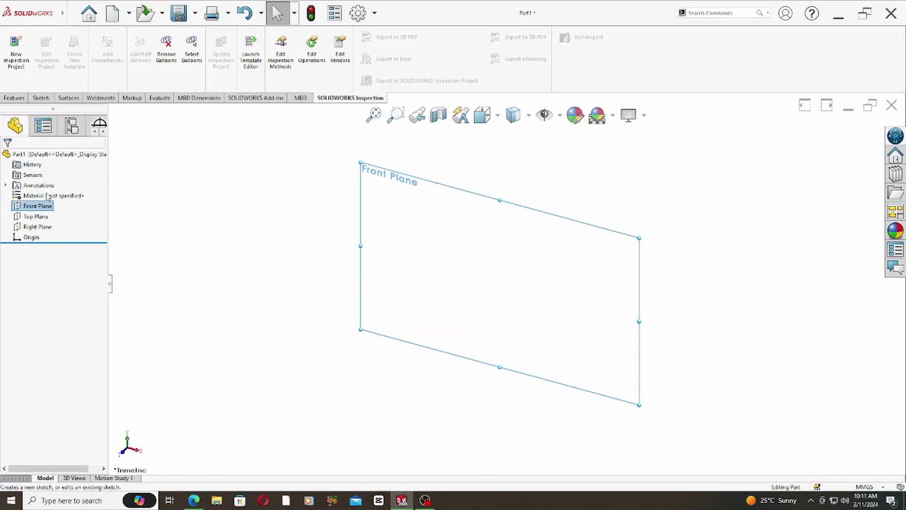
pyautogui.click(50, 195)
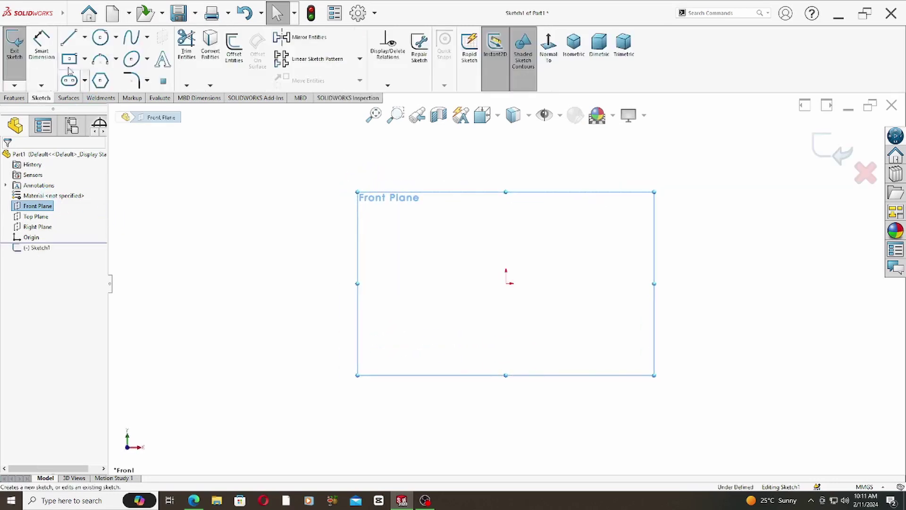
# Draw a corner rectangle around the origin and a circle centred on its bottom edge
pyautogui.click(70, 62)
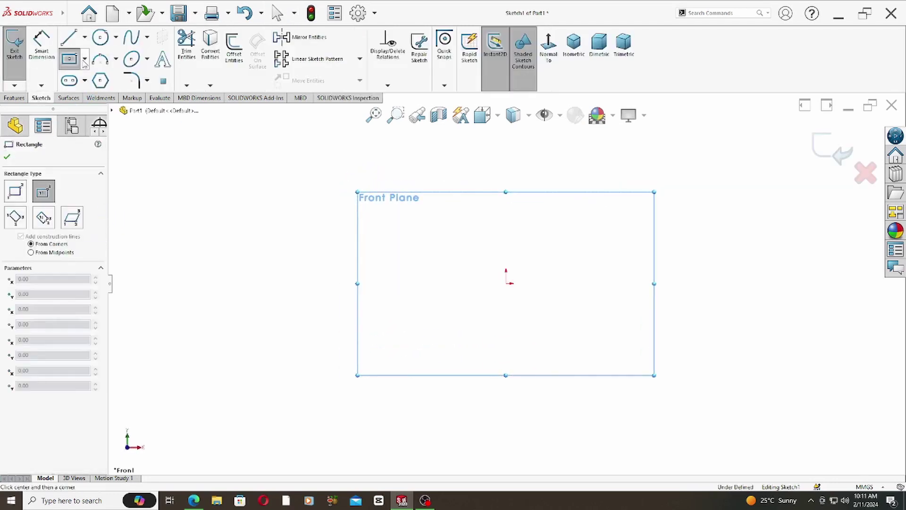
pyautogui.click(86, 62)
pyautogui.click(70, 81)
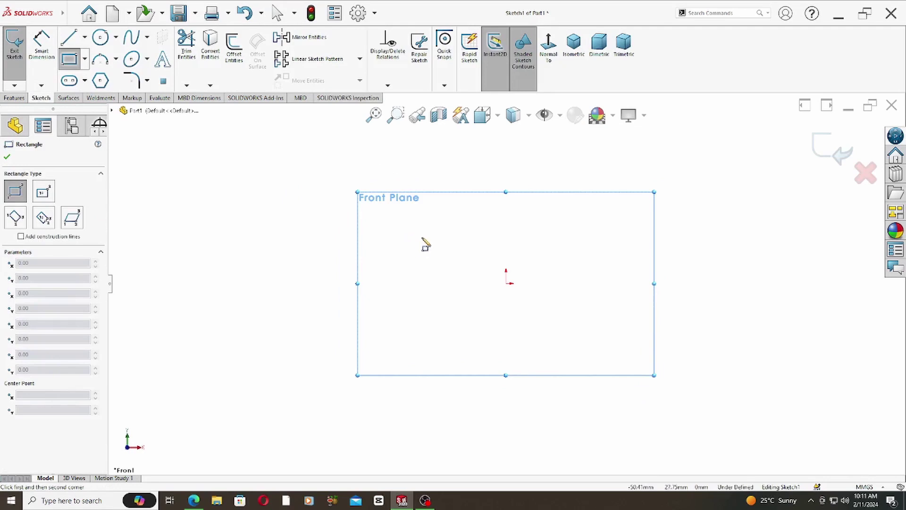
pyautogui.click(404, 219)
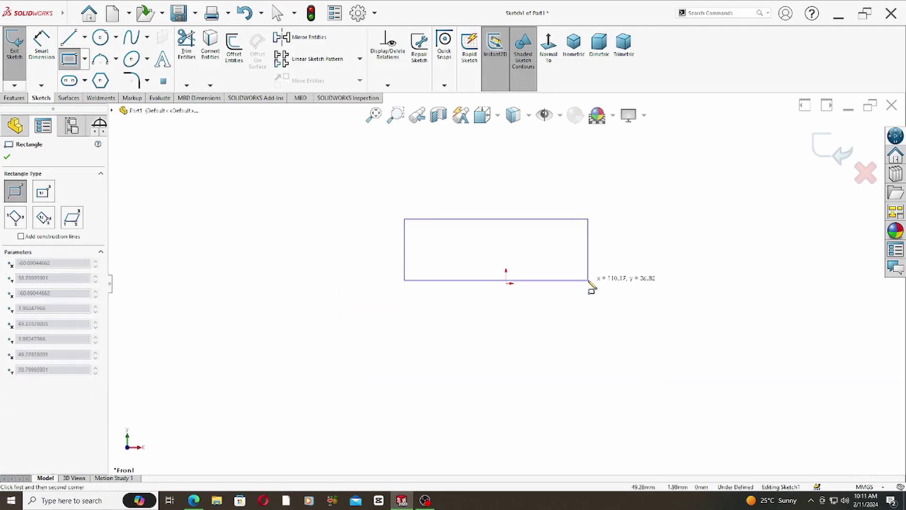
pyautogui.click(593, 283)
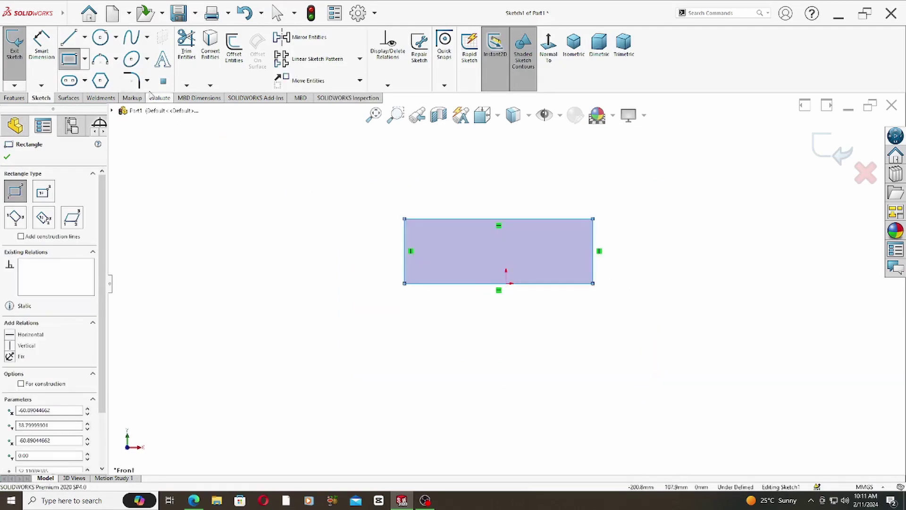
pyautogui.click(96, 39)
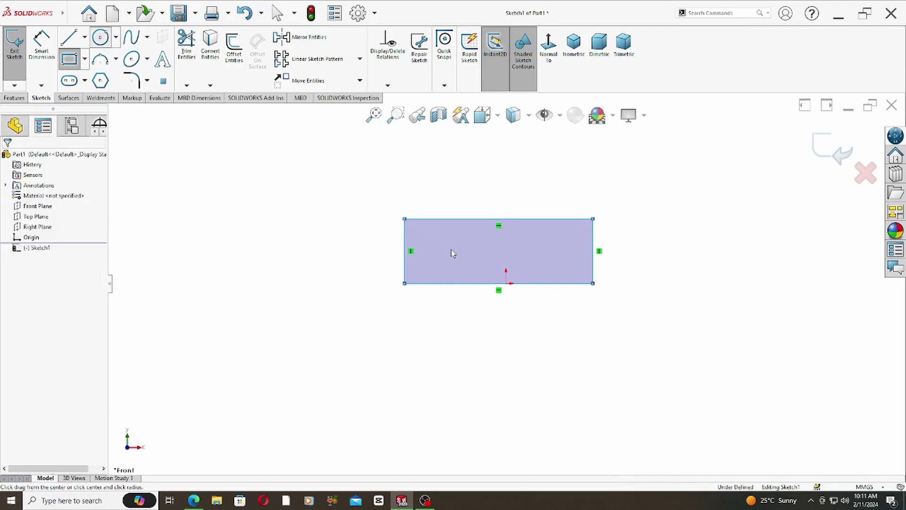
pyautogui.click(506, 283)
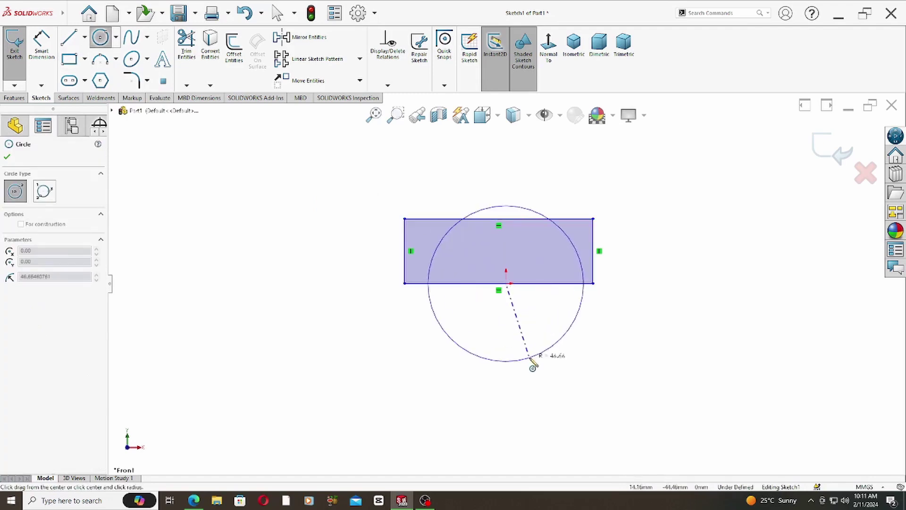
pyautogui.click(522, 323)
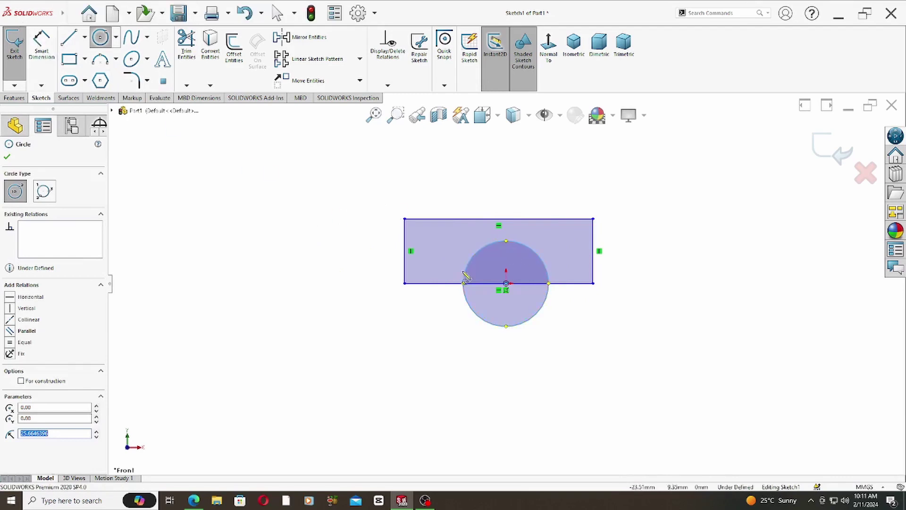
# Make the rectangle's bottom-edge midpoint coincident with the circle's centre
pyautogui.click(7, 159)
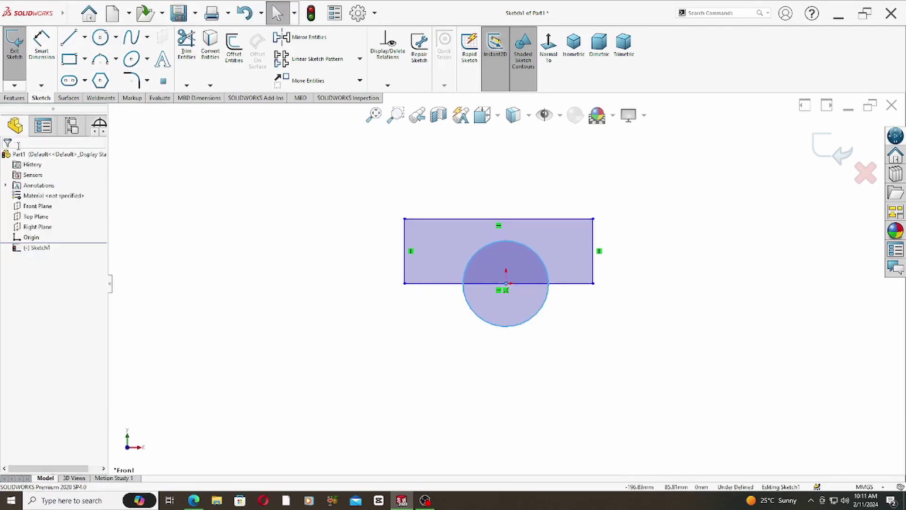
pyautogui.click(432, 283)
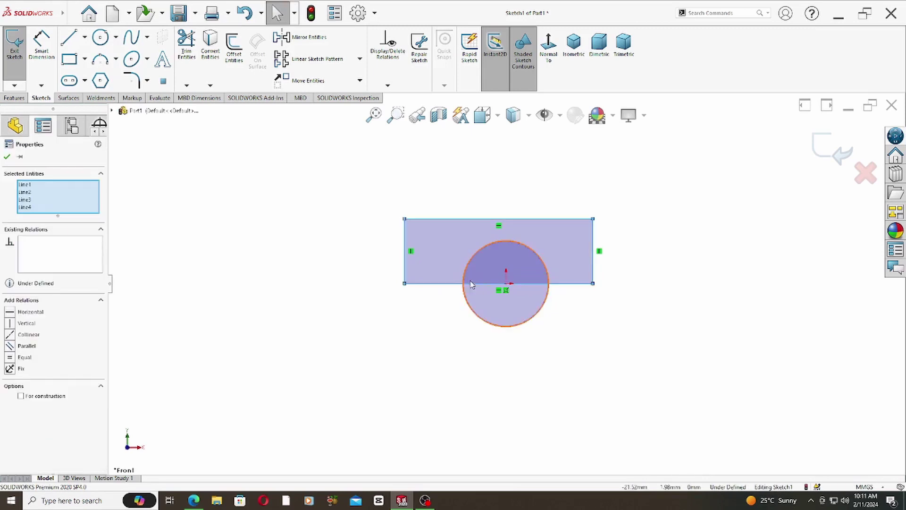
pyautogui.click(499, 284)
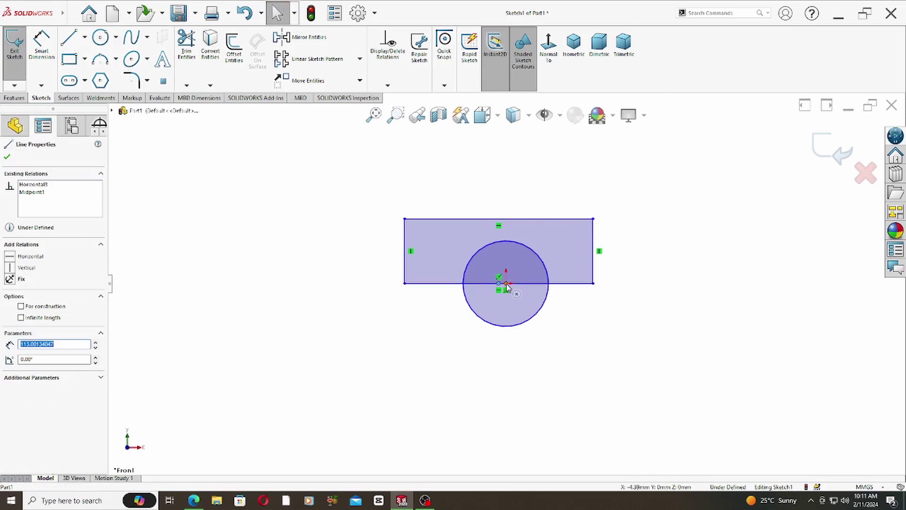
pyautogui.click(499, 283)
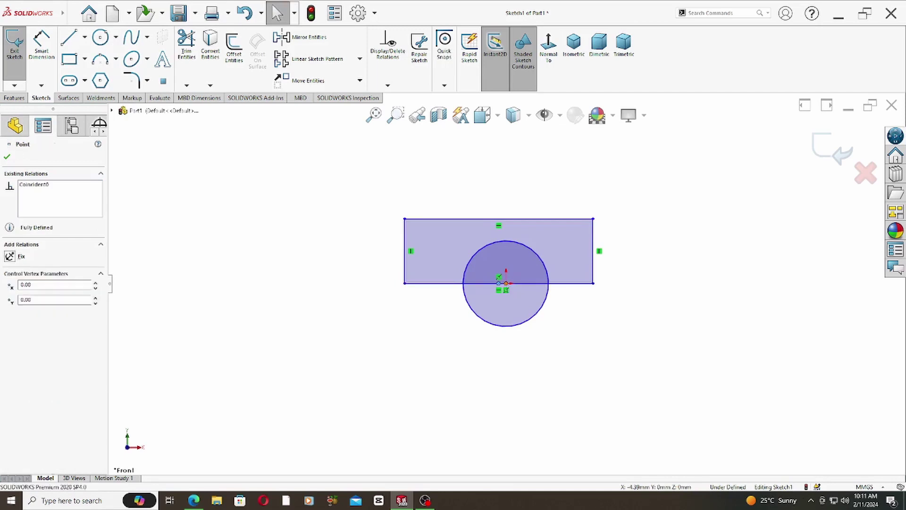
pyautogui.click(565, 246)
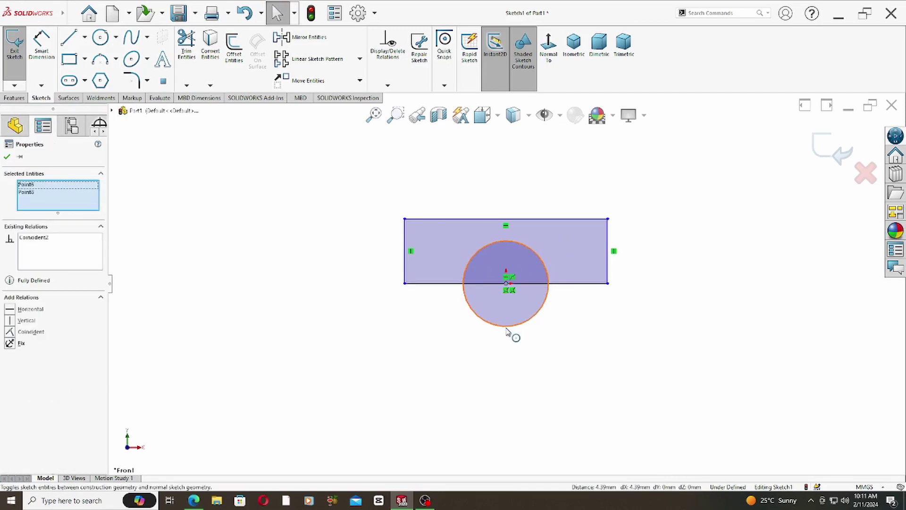
pyautogui.click(41, 48)
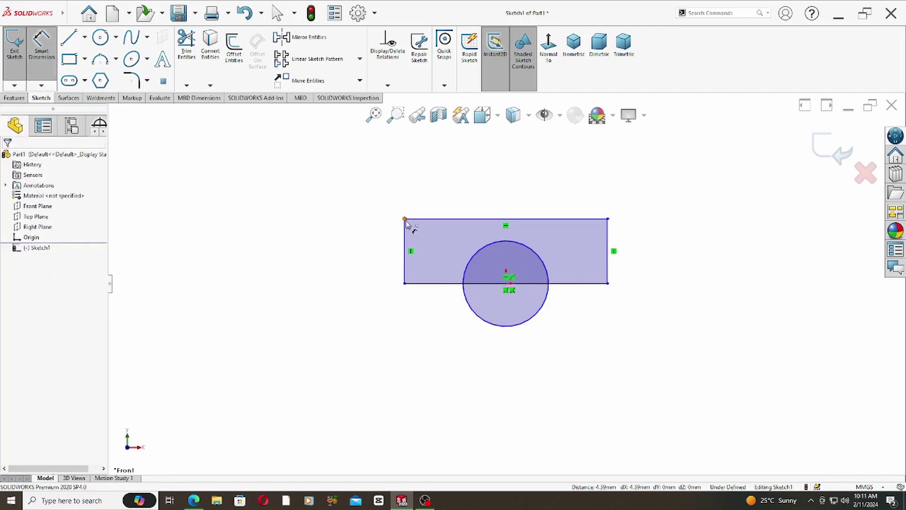
# Dimension the rectangle 50.80 wide and 19.00 tall, and the circle 25.40 diameter
pyautogui.click(442, 220)
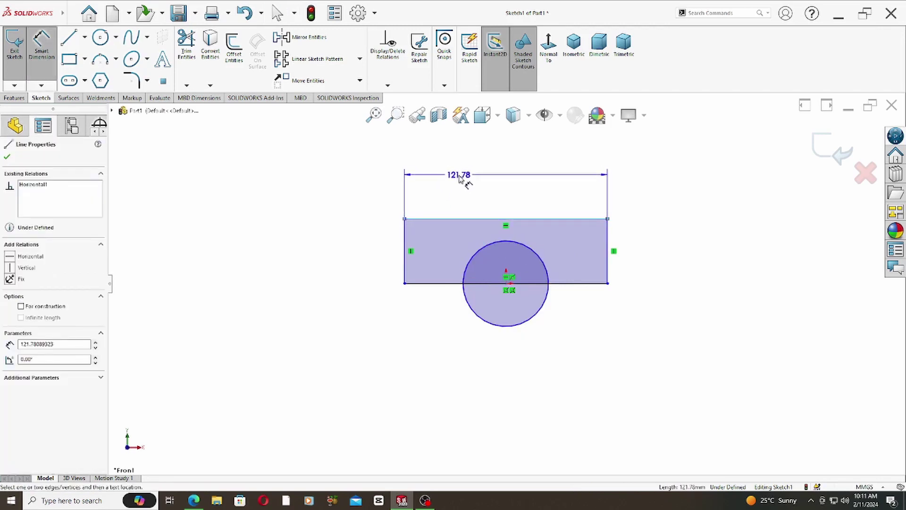
pyautogui.click(476, 179)
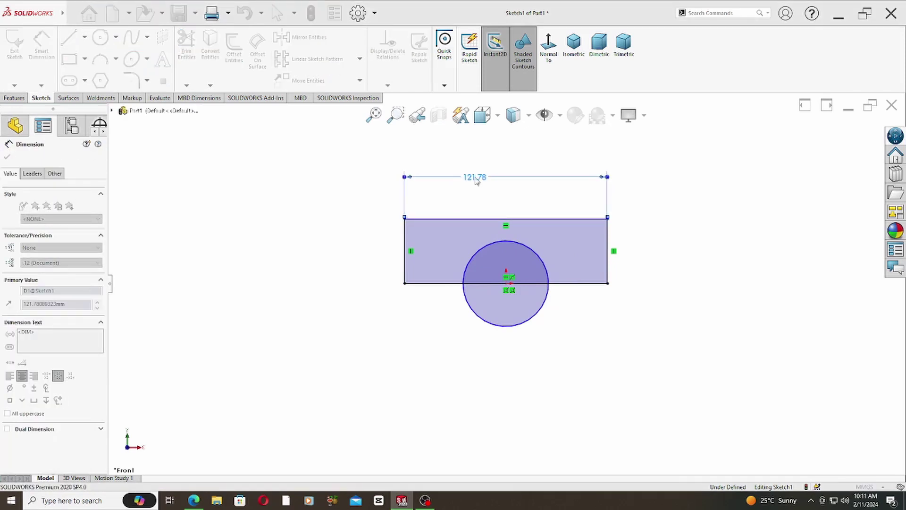
pyautogui.press('Return')
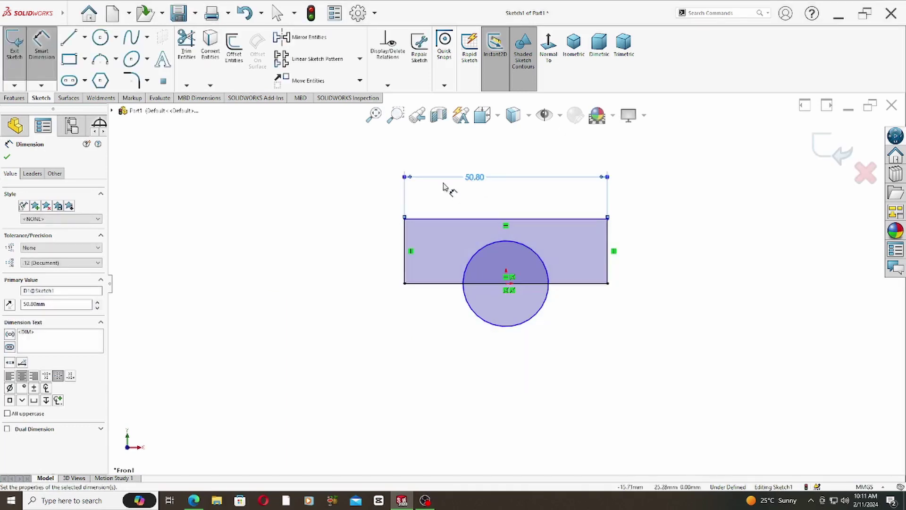
pyautogui.click(609, 250)
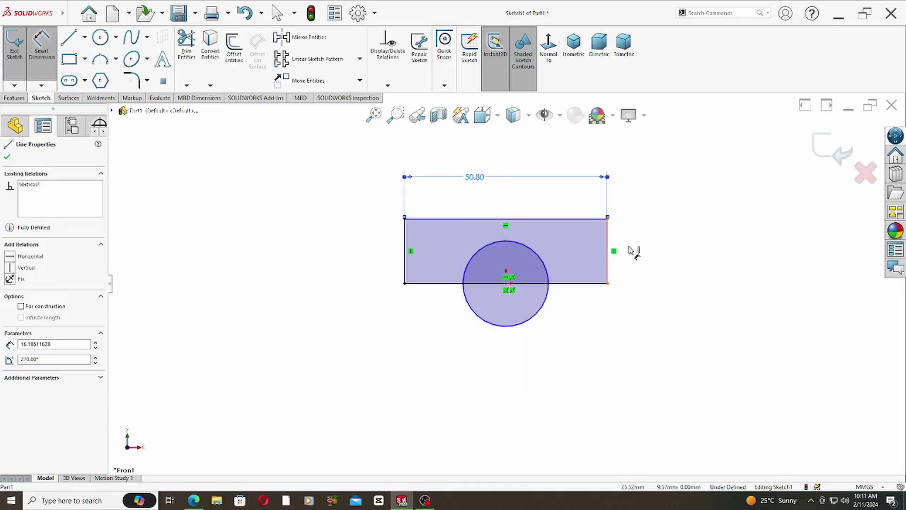
pyautogui.click(647, 250)
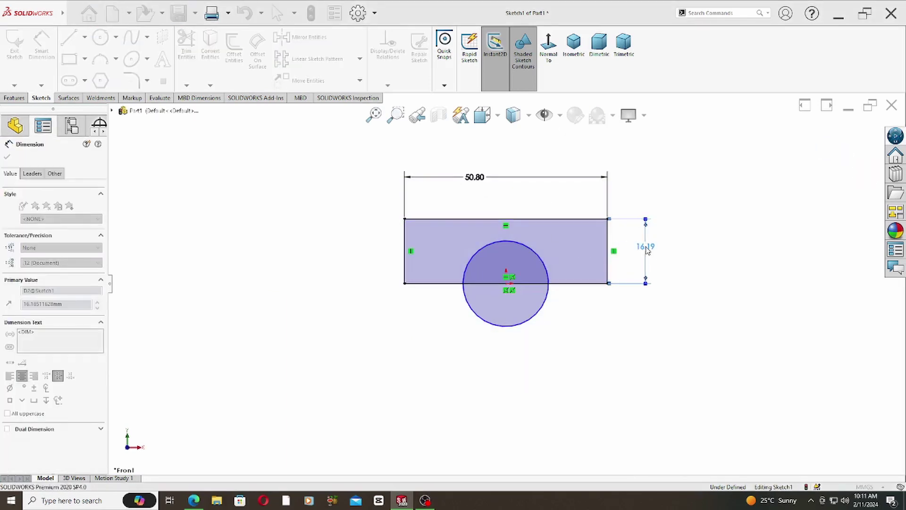
pyautogui.write('19')
pyautogui.press('Return')
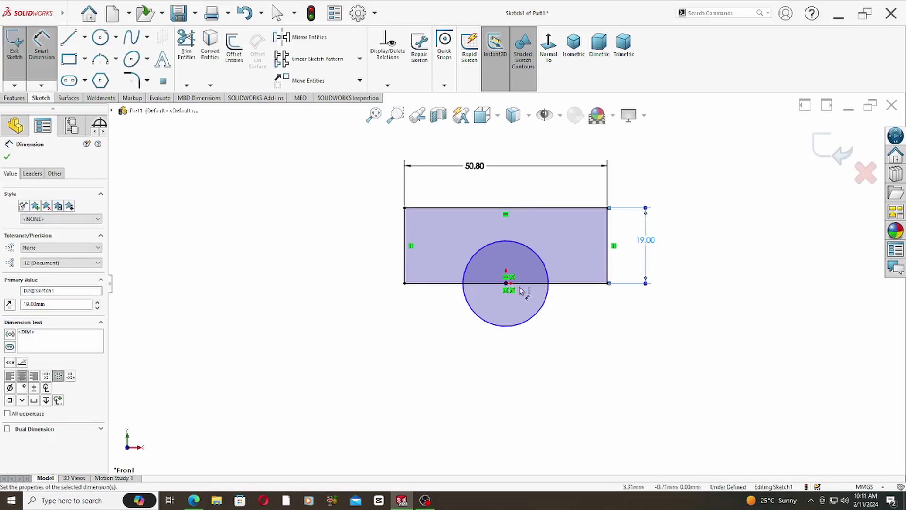
pyautogui.click(540, 315)
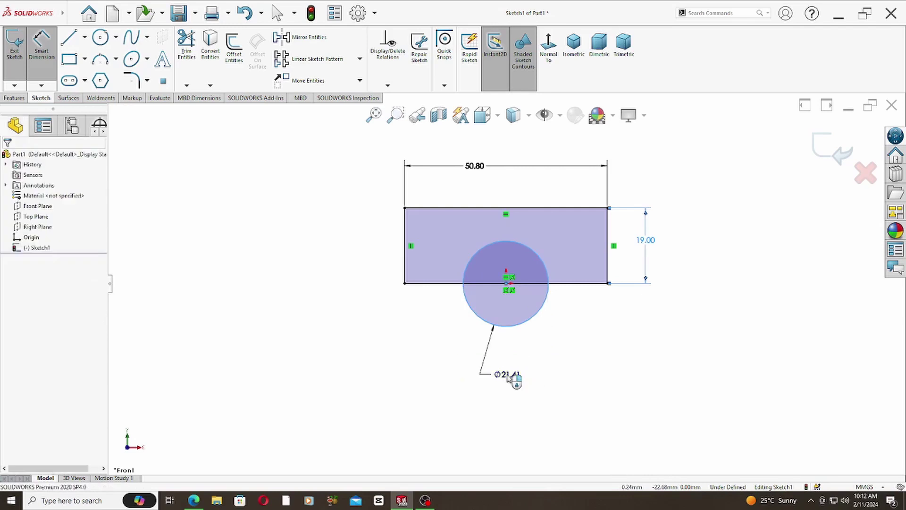
pyautogui.click(508, 377)
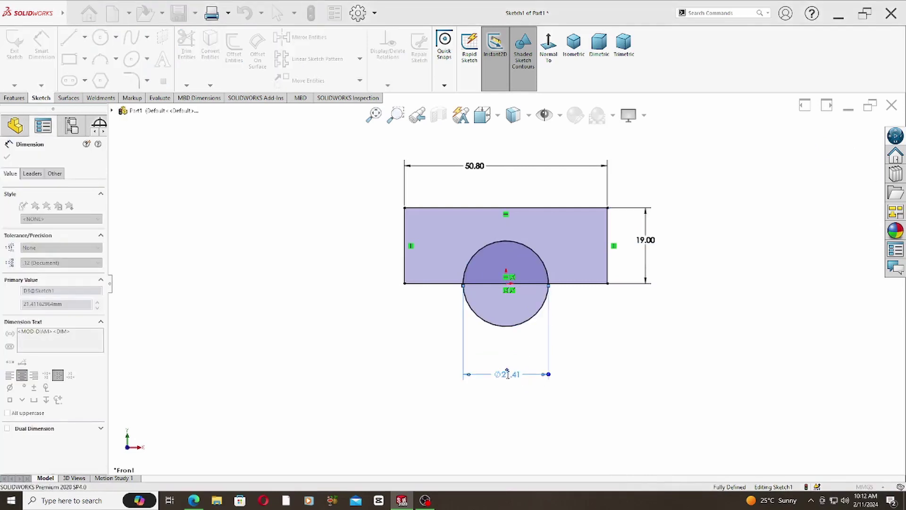
pyautogui.write('25.4')
pyautogui.press('Return')
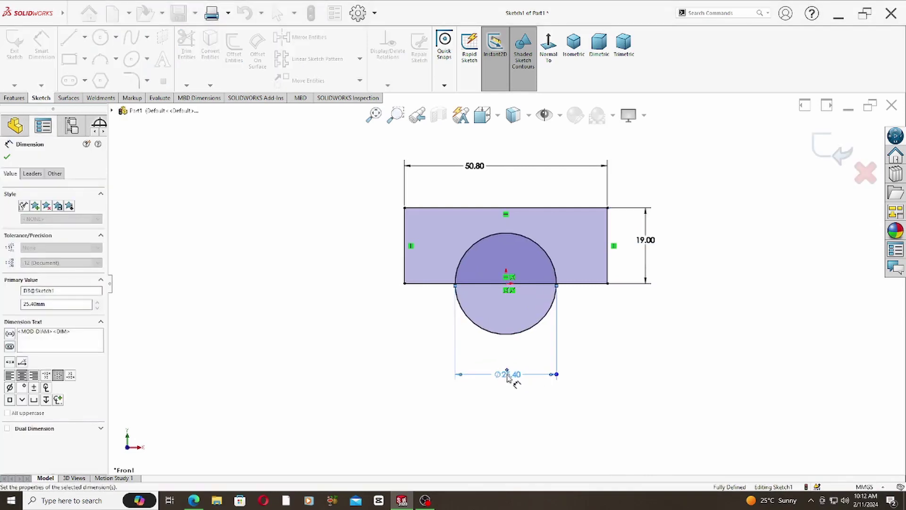
pyautogui.click(7, 158)
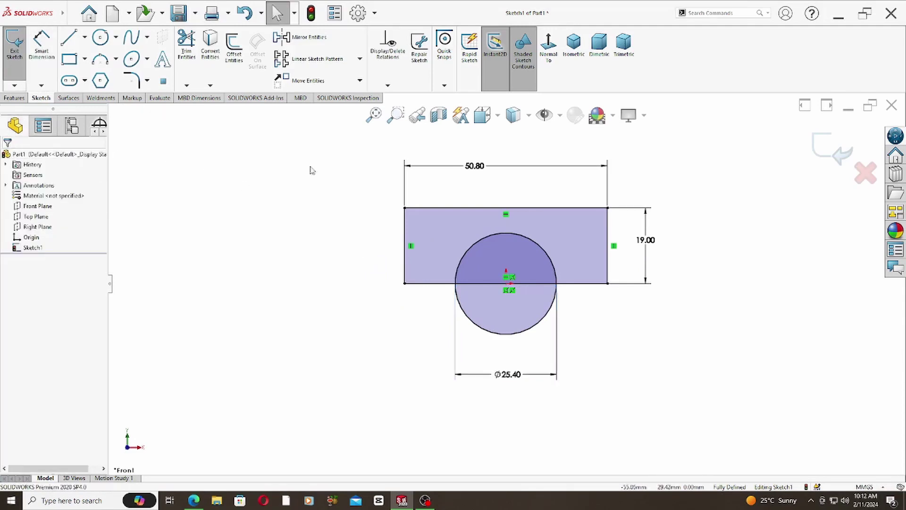
# Extrude the rectangle-and-arch region 19 mm into a solid block
pyautogui.click(7, 99)
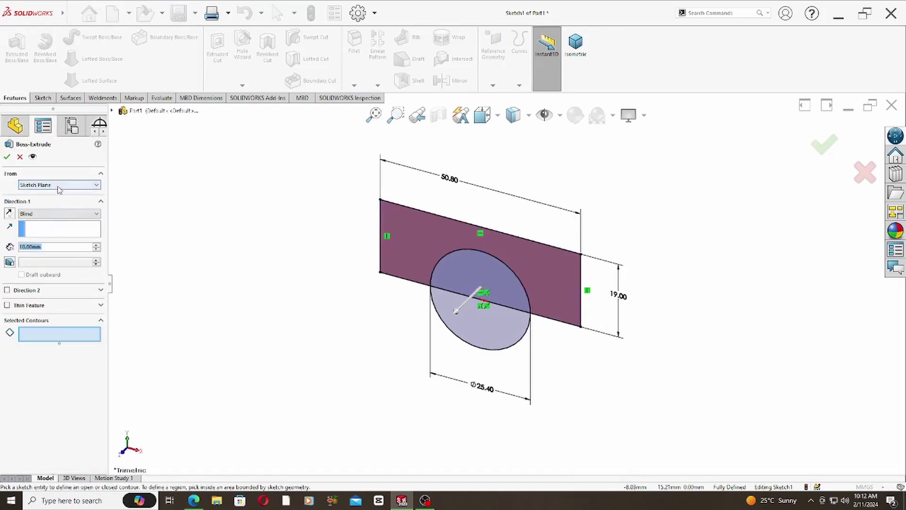
pyautogui.click(57, 189)
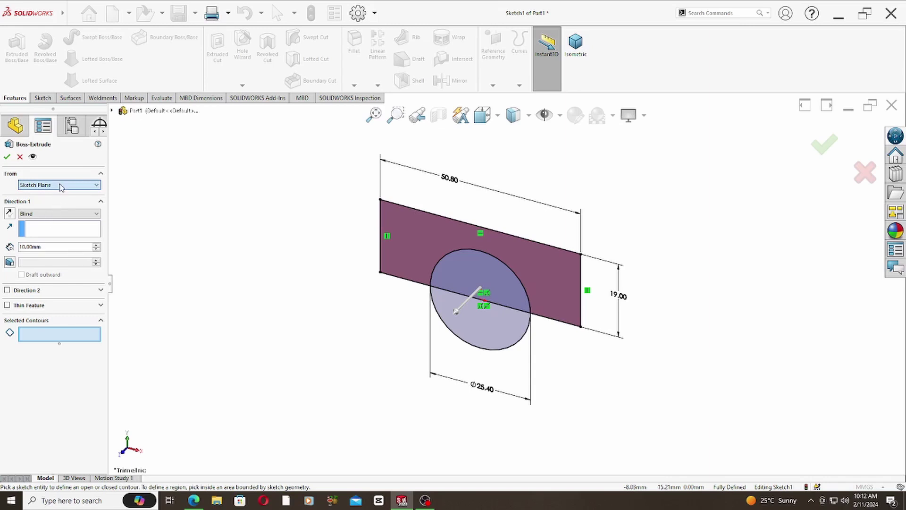
pyautogui.click(45, 248)
pyautogui.hotkey('ctrl', 'a')
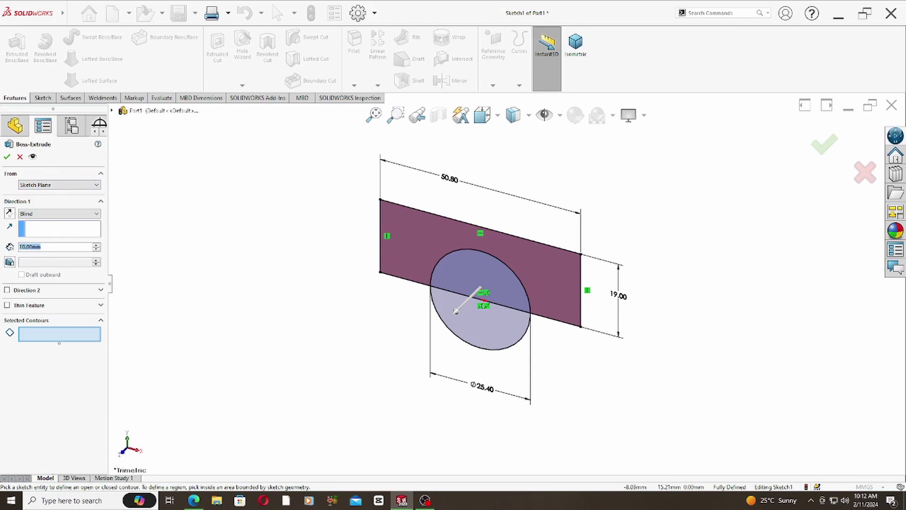
pyautogui.write('1')
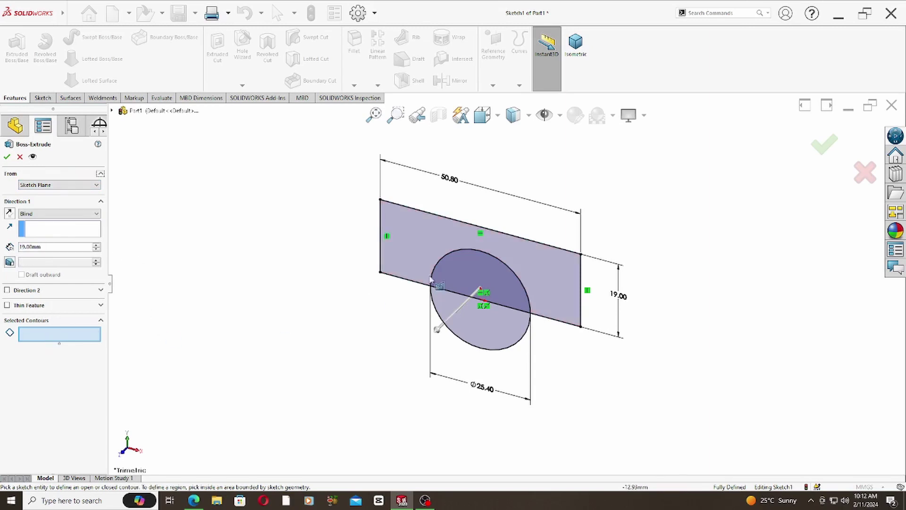
pyautogui.click(426, 254)
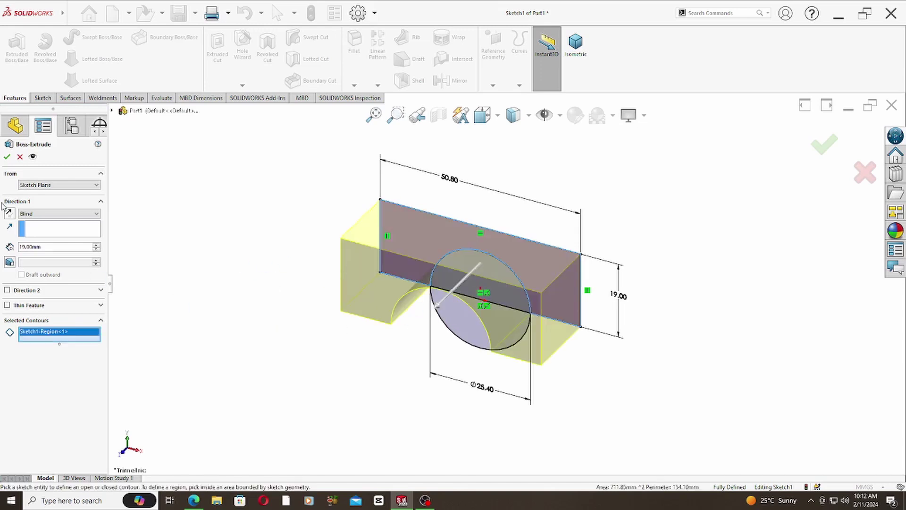
pyautogui.click(7, 157)
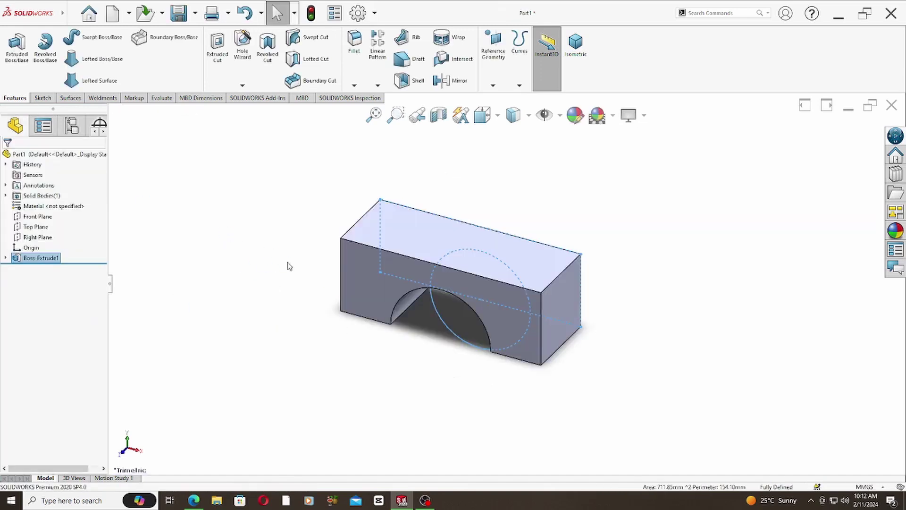
# Change Boss-Extrude1's end condition from Blind to Mid Plane
pyautogui.click(18, 259)
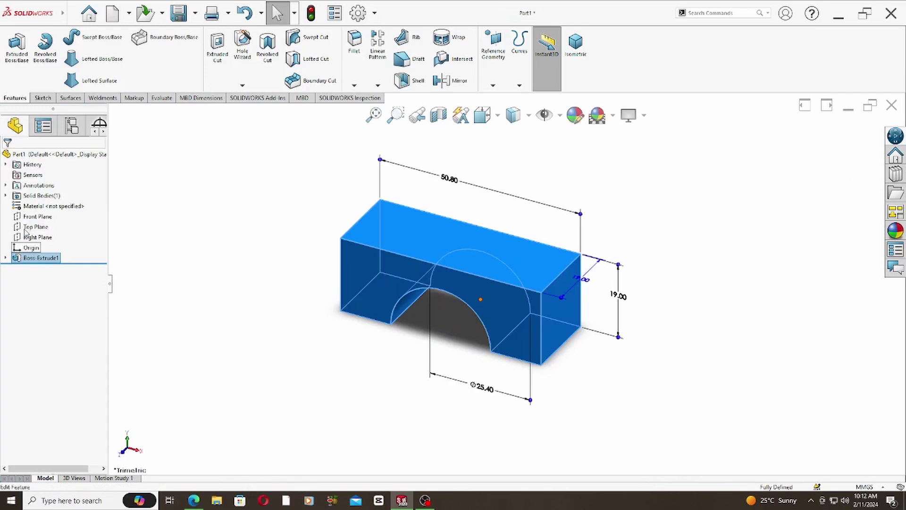
pyautogui.click(43, 238)
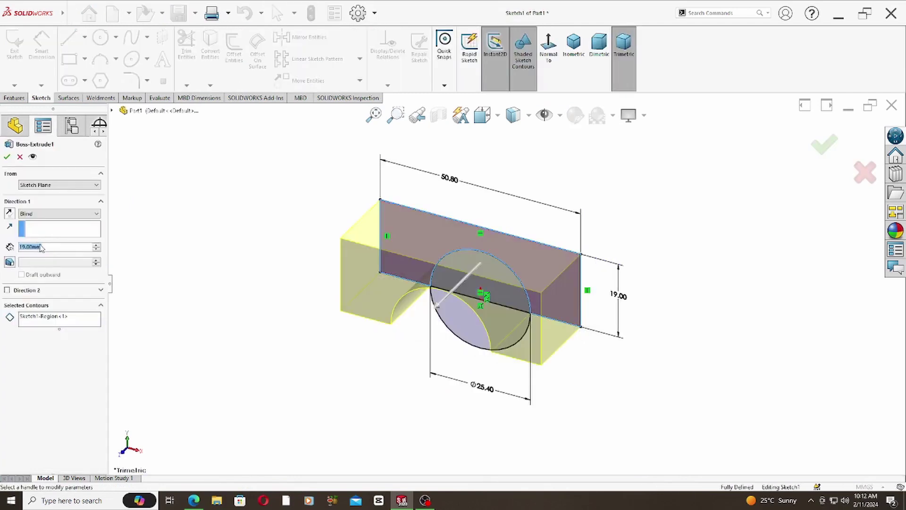
pyautogui.click(49, 215)
pyautogui.press('Down')
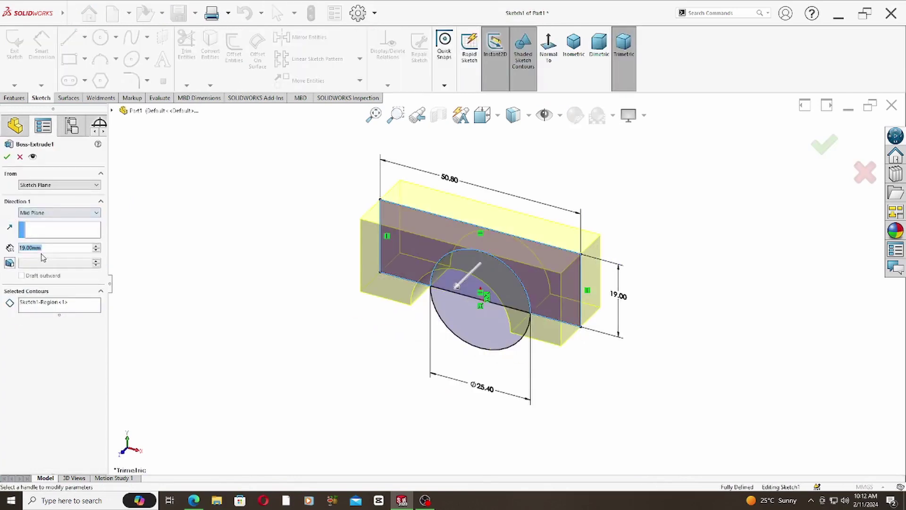
pyautogui.click(7, 157)
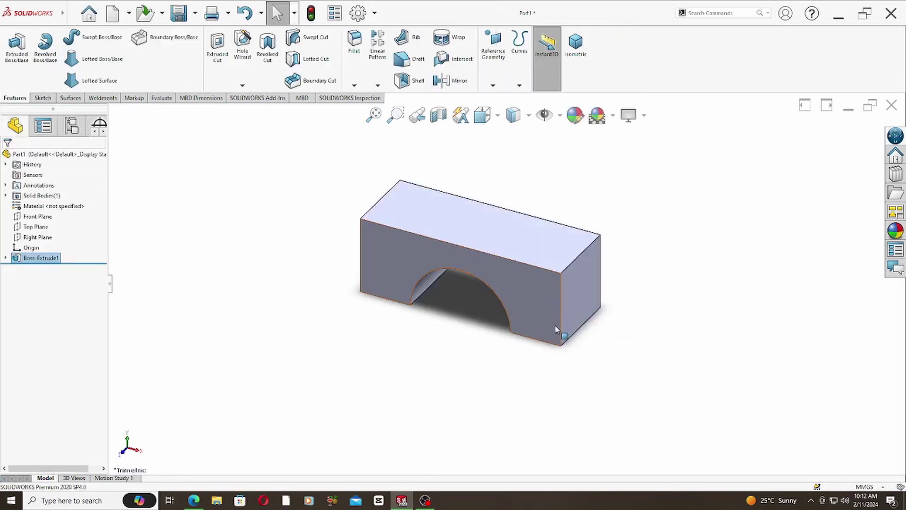
# Open a new sketch on the block's top face, viewed normal to it
pyautogui.moveTo(553, 326); pyautogui.dragTo(585, 228, button='middle')
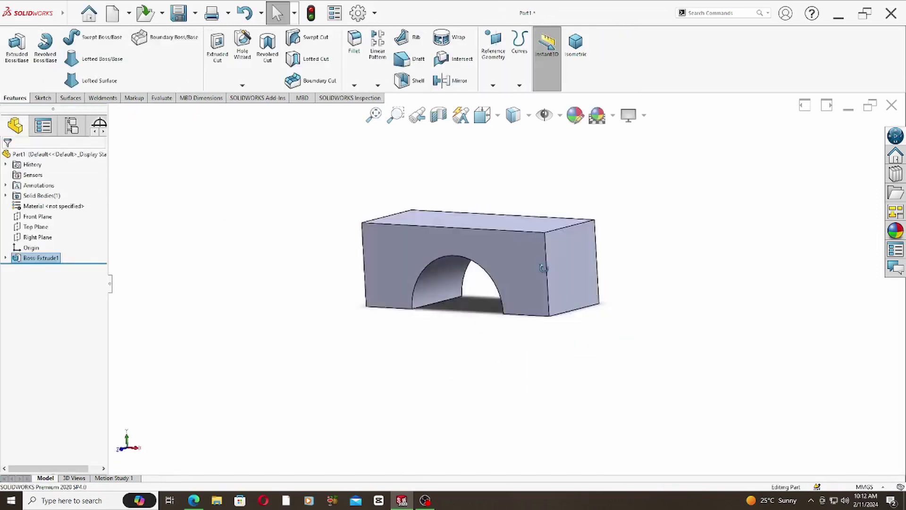
pyautogui.click(585, 225)
pyautogui.click(599, 189)
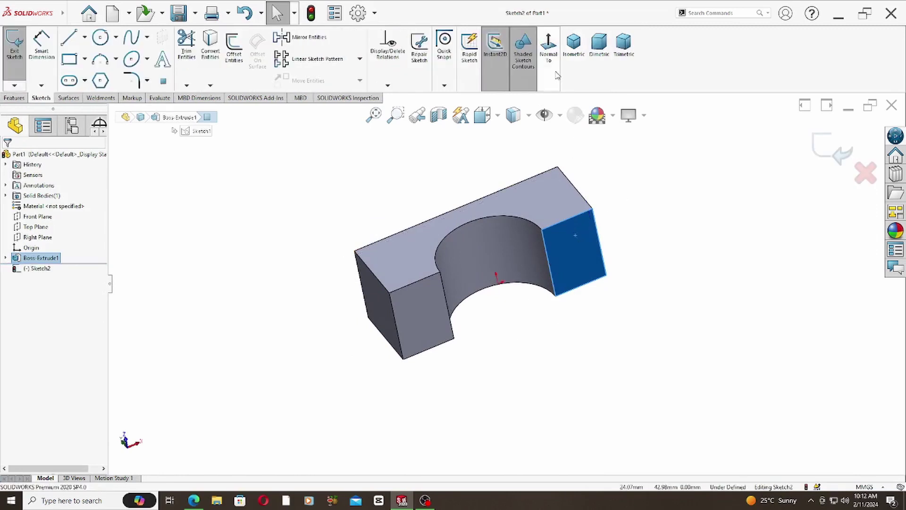
pyautogui.click(548, 52)
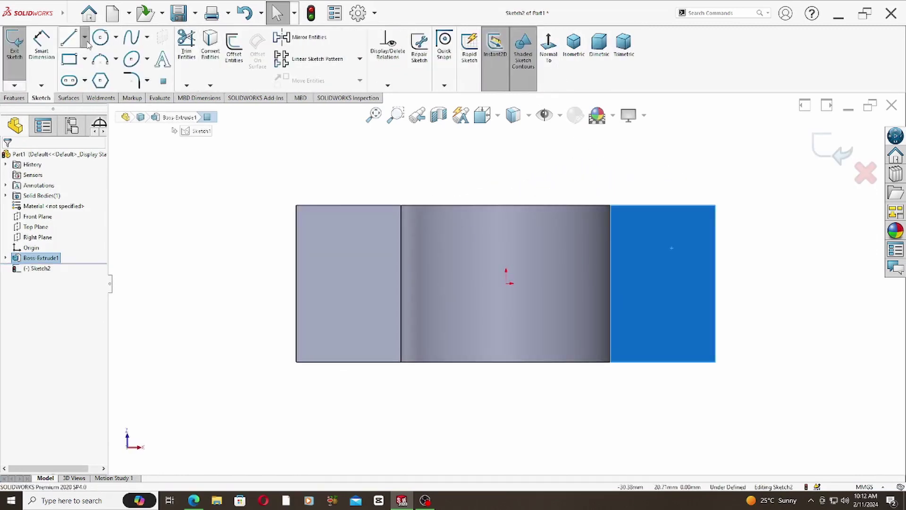
# Draw two horizontal construction lines across the end sections either side of the arch
pyautogui.click(70, 38)
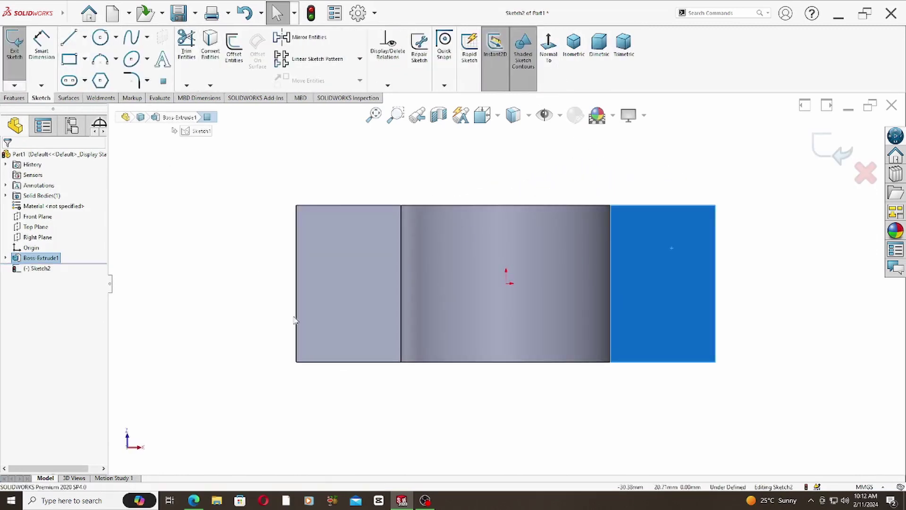
pyautogui.click(296, 283)
pyautogui.click(401, 283)
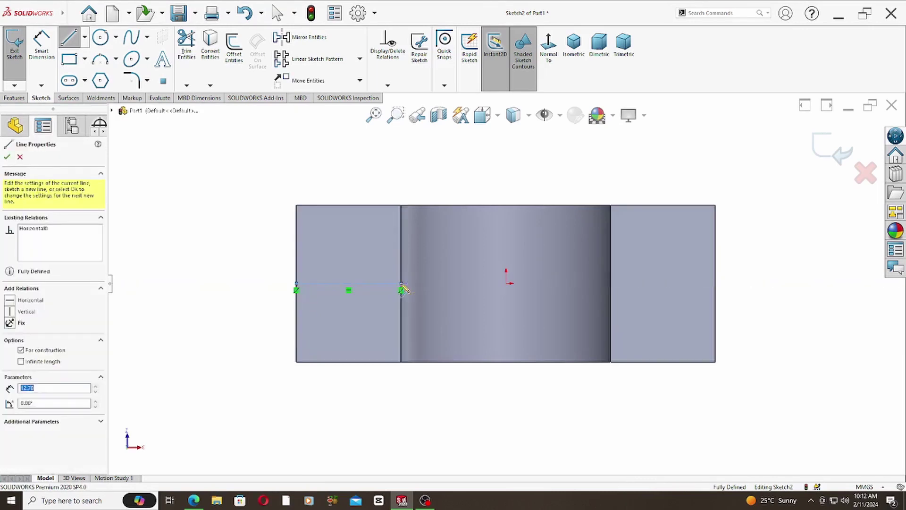
pyautogui.press('Escape')
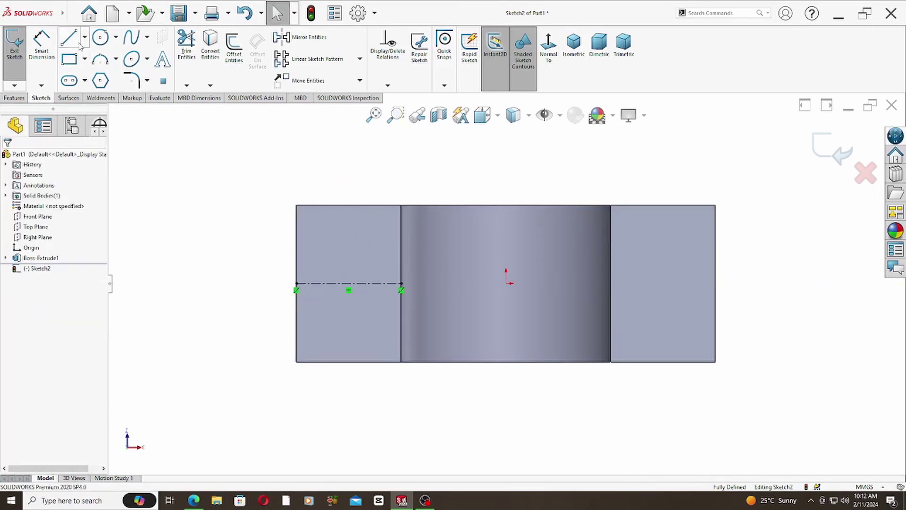
pyautogui.click(70, 38)
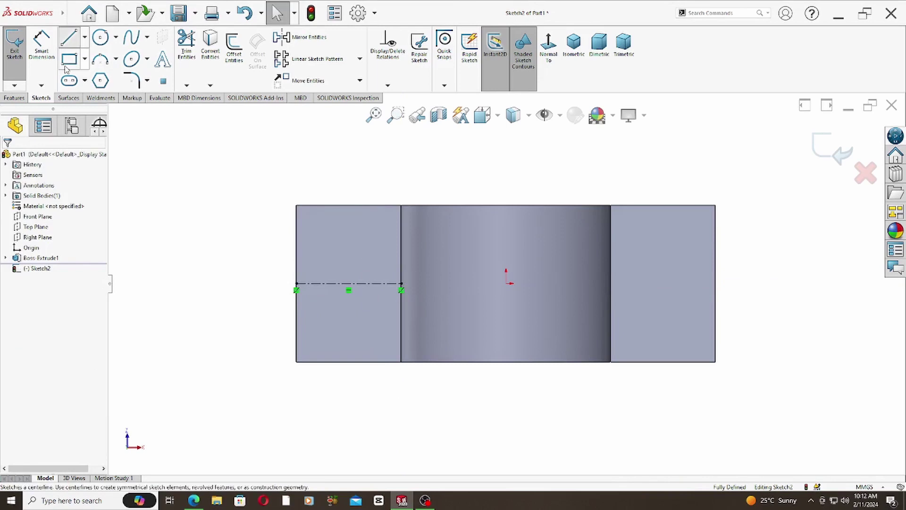
pyautogui.click(610, 283)
pyautogui.click(716, 283)
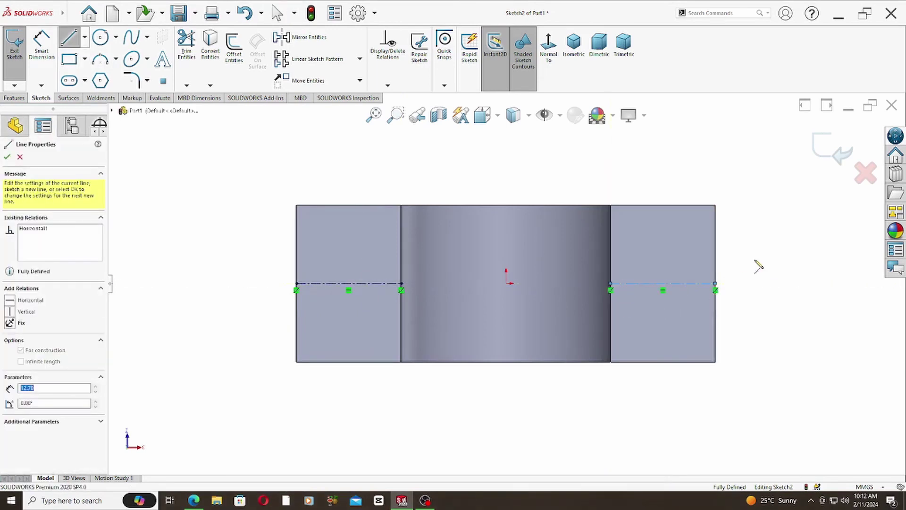
pyautogui.press('Escape')
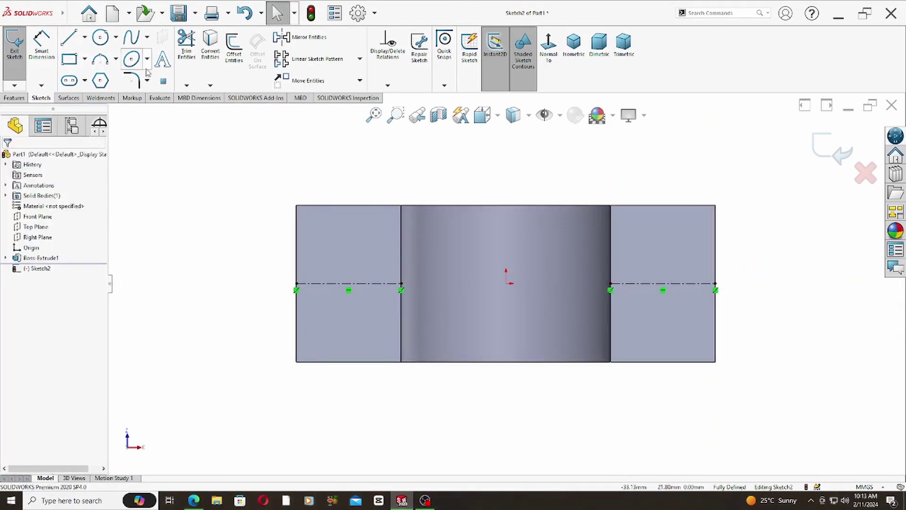
# Place a point at each construction line's midpoint and exit Sketch2
pyautogui.click(164, 81)
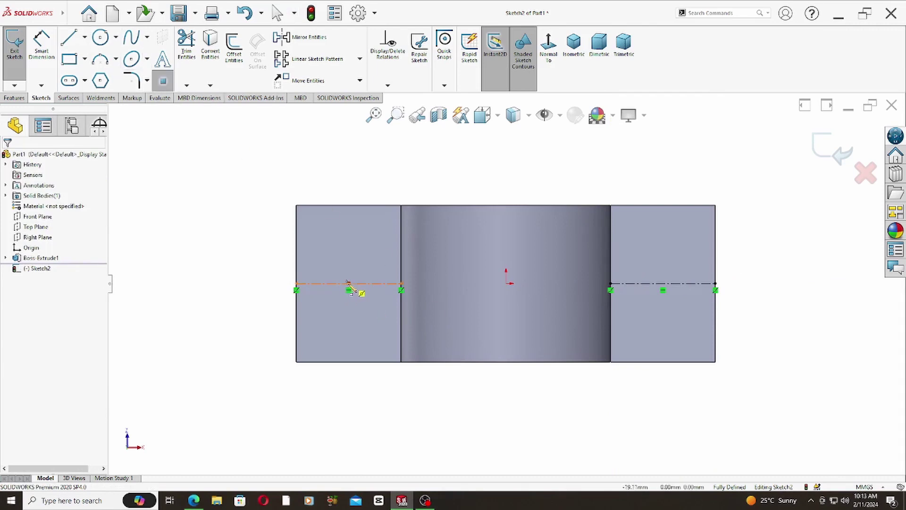
pyautogui.click(348, 283)
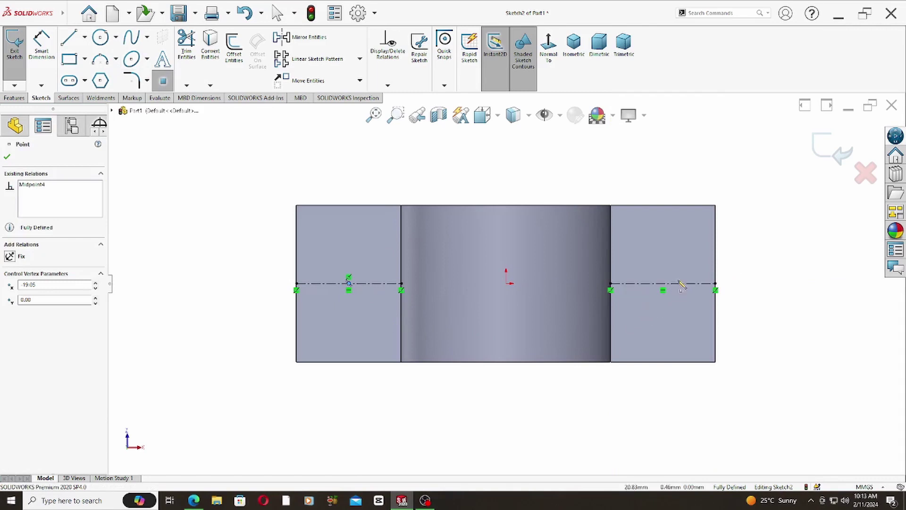
pyautogui.click(663, 284)
pyautogui.click(832, 152)
# Start a Hole Wizard feature on the bracket with the ISO standard
pyautogui.press('z')
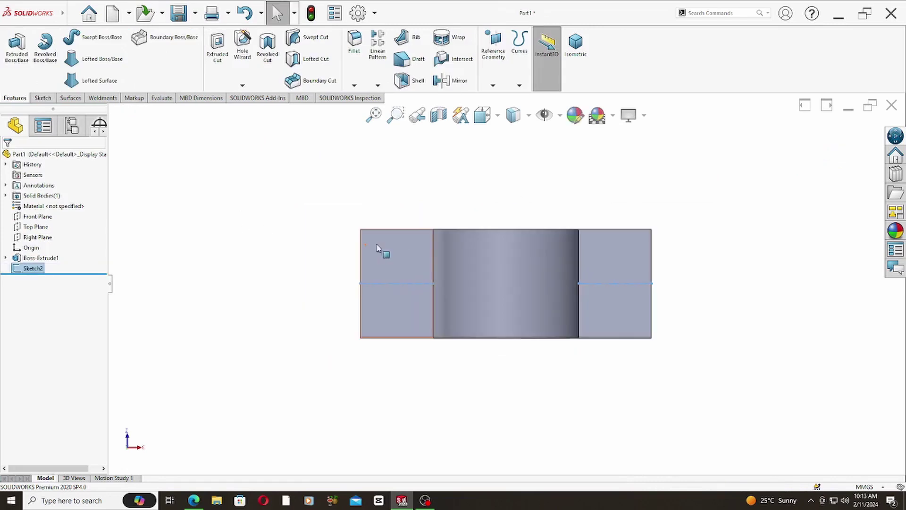
pyautogui.moveTo(412, 240)
pyautogui.mouseDown(button='middle')
pyautogui.moveTo(344, 416)
pyautogui.moveTo(283, 496)
pyautogui.mouseUp(button='middle')
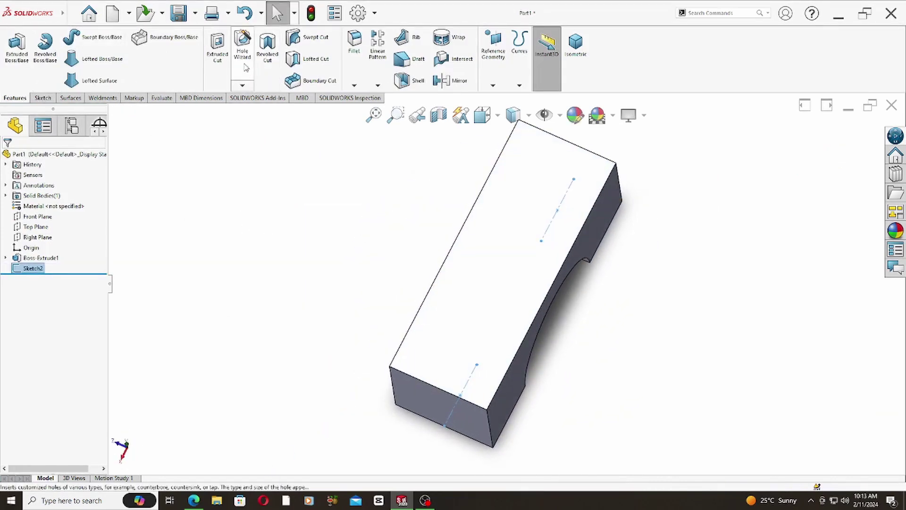
pyautogui.click(242, 47)
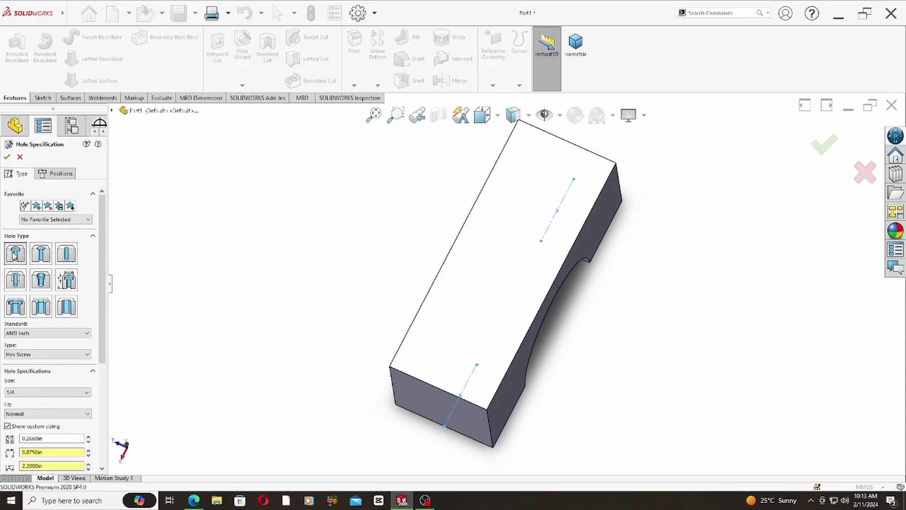
pyautogui.scroll(-1, 94, 294)
pyautogui.scroll(-1, 93, 293)
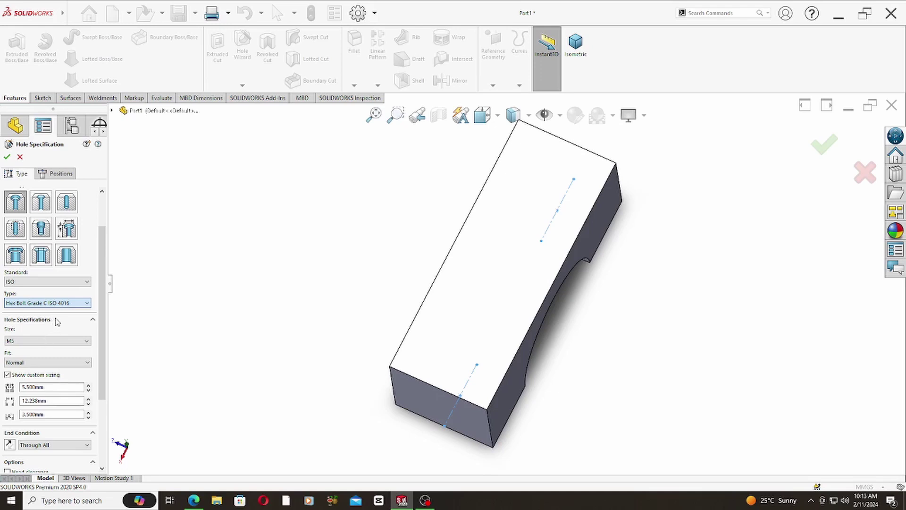
# Set the hole to Hex Screw Grade AB ISO 4017, M12, custom sizing 6.750, 25.000 and 5
pyautogui.press('Down')
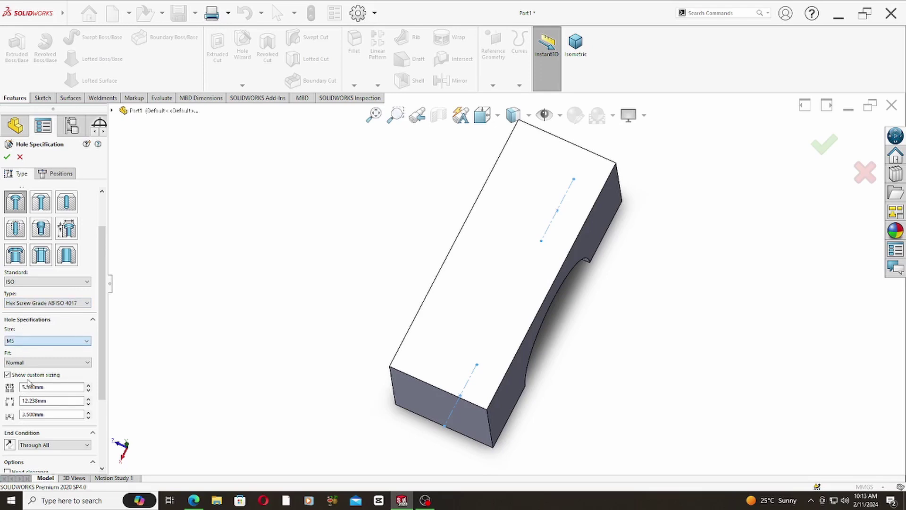
pyautogui.press('Down')
pyautogui.press('Down')
pyautogui.press('Down')
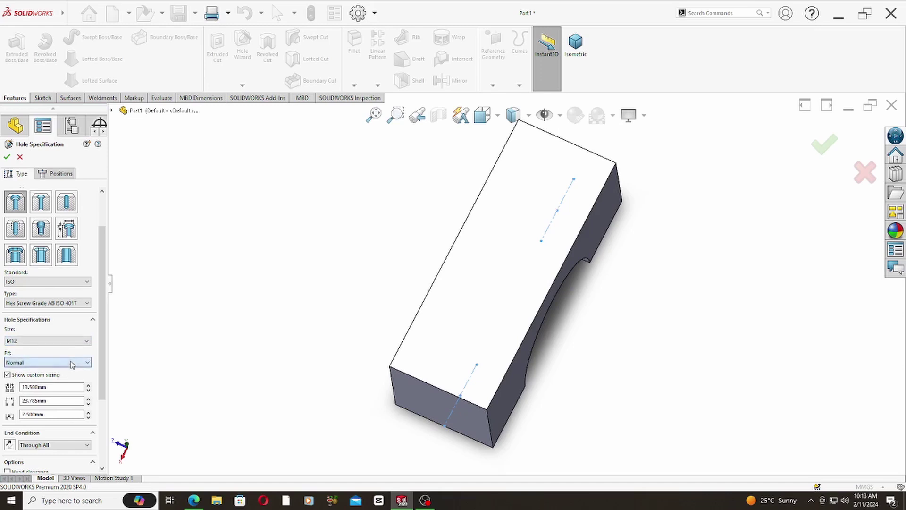
pyautogui.moveTo(61, 387); pyautogui.dragTo(2, 391)
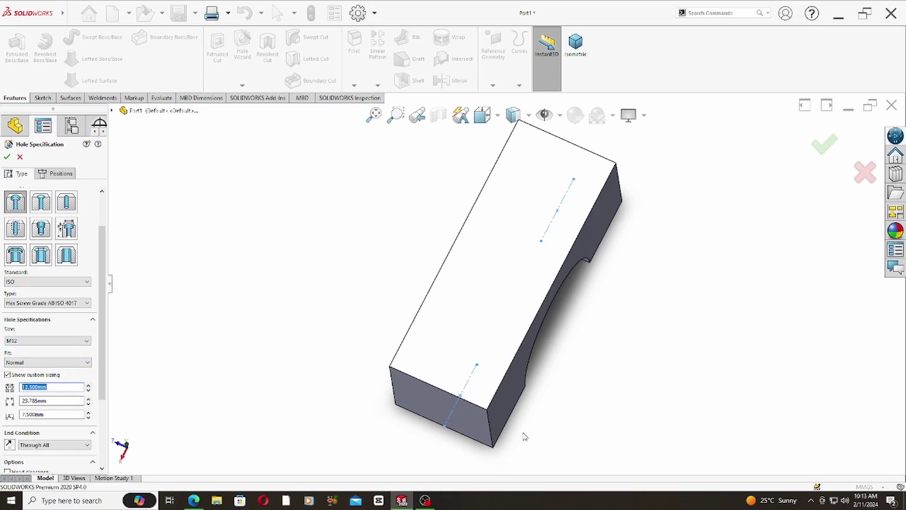
pyautogui.write('6.75')
pyautogui.press('Tab')
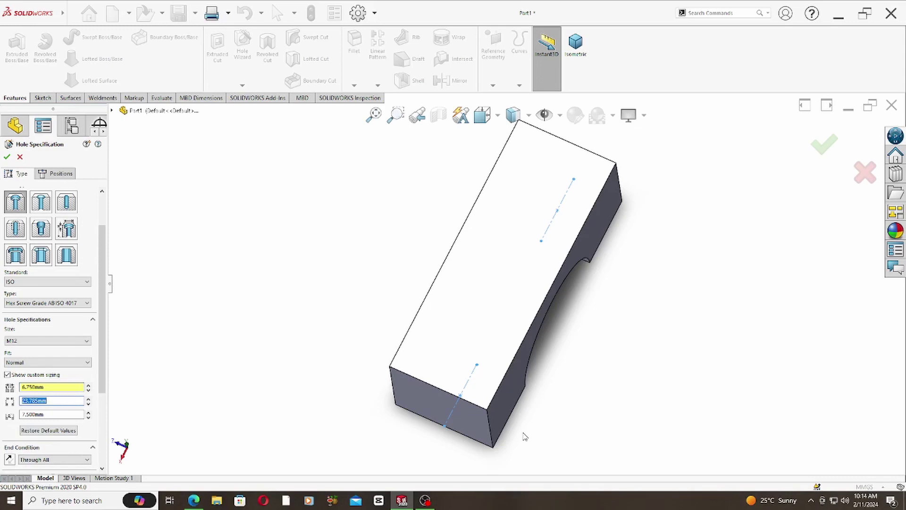
pyautogui.write('2')
pyautogui.press('Tab')
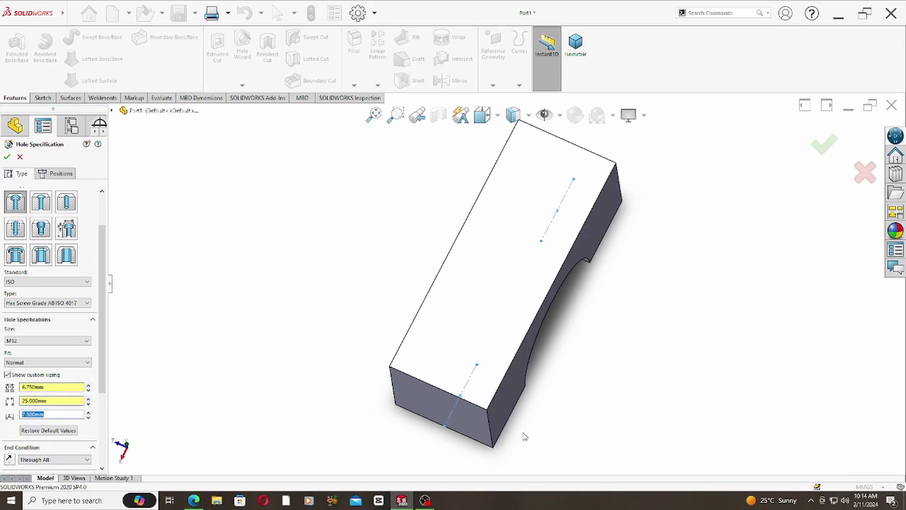
pyautogui.write('5')
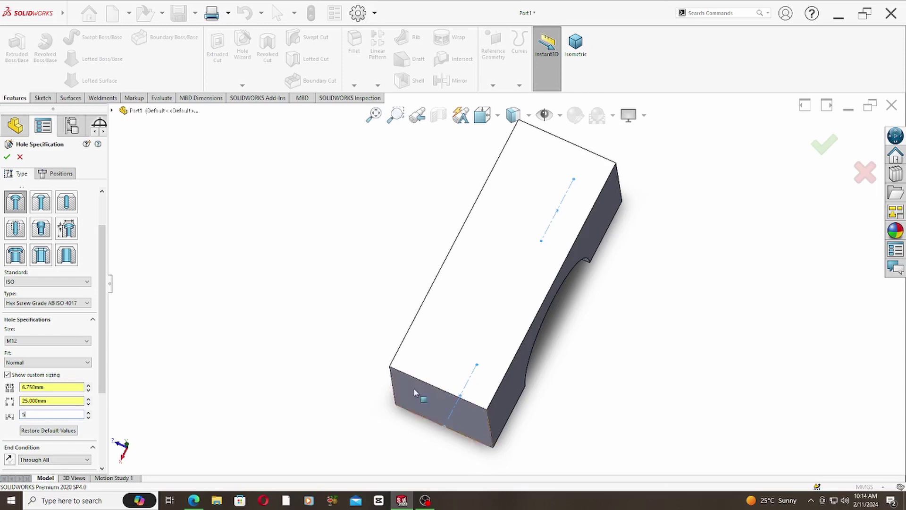
pyautogui.click(56, 173)
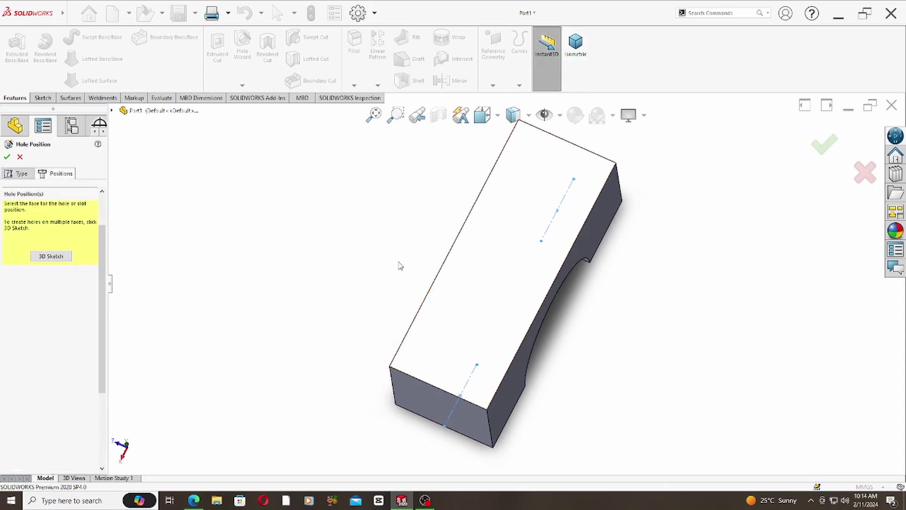
# Place two hole points on the front face via 3D sketch, then cancel the Hole Wizard
pyautogui.moveTo(399, 265)
pyautogui.mouseDown(button='middle')
pyautogui.moveTo(391, 306)
pyautogui.moveTo(380, 302)
pyautogui.moveTo(401, 341)
pyautogui.mouseUp(button='middle')
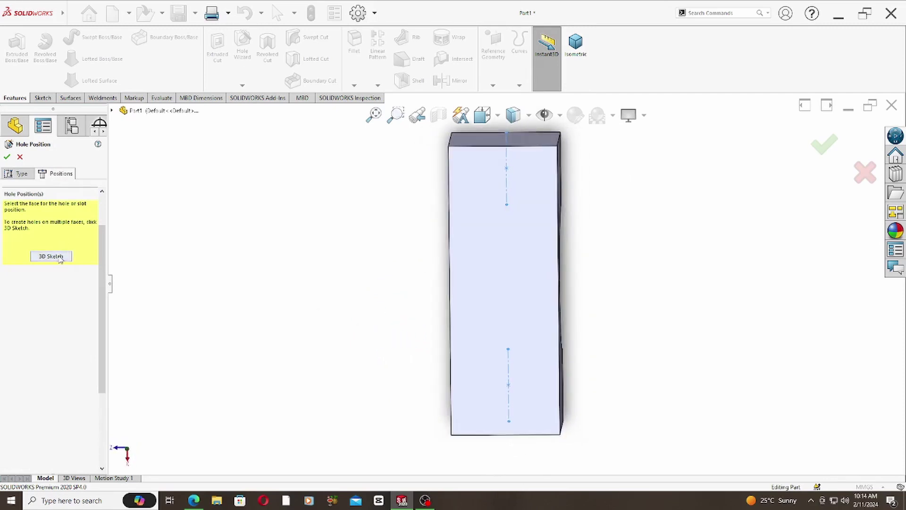
pyautogui.click(61, 259)
pyautogui.click(511, 212)
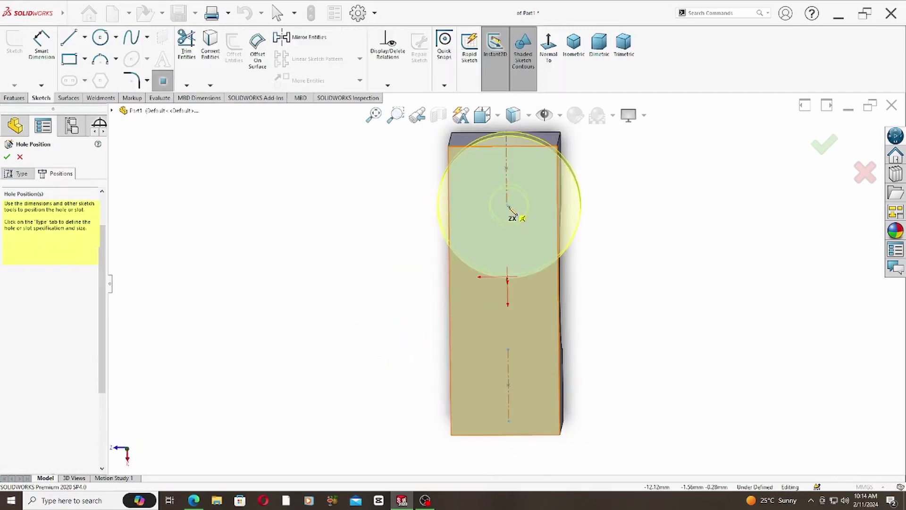
pyautogui.click(506, 169)
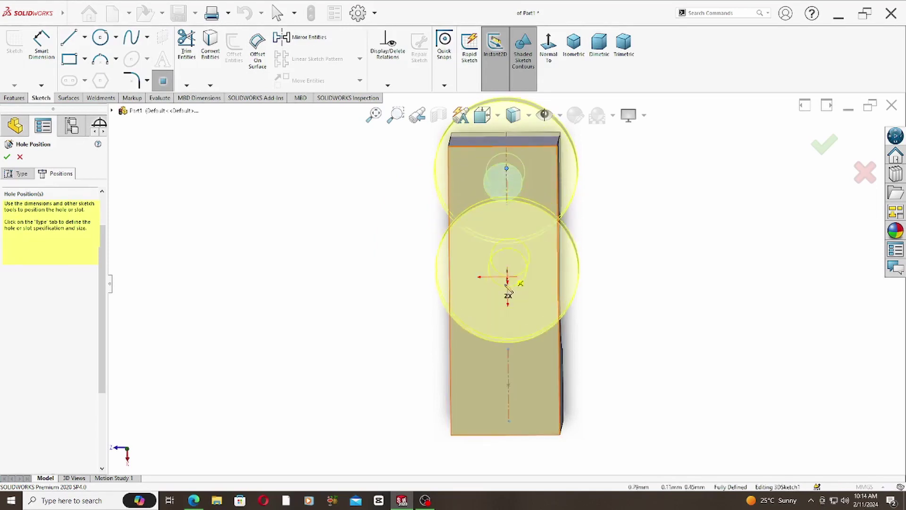
pyautogui.click(508, 384)
pyautogui.moveTo(298, 361)
pyautogui.mouseDown(button='middle')
pyautogui.moveTo(314, 277)
pyautogui.moveTo(333, 247)
pyautogui.moveTo(376, 218)
pyautogui.moveTo(520, 304)
pyautogui.moveTo(378, 238)
pyautogui.moveTo(378, 384)
pyautogui.moveTo(390, 399)
pyautogui.moveTo(514, 381)
pyautogui.moveTo(716, 312)
pyautogui.moveTo(380, 261)
pyautogui.moveTo(351, 406)
pyautogui.moveTo(406, 411)
pyautogui.moveTo(597, 358)
pyautogui.moveTo(684, 317)
pyautogui.moveTo(306, 368)
pyautogui.moveTo(407, 368)
pyautogui.moveTo(366, 395)
pyautogui.moveTo(315, 400)
pyautogui.moveTo(308, 385)
pyautogui.moveTo(328, 378)
pyautogui.moveTo(403, 245)
pyautogui.mouseUp(button='middle')
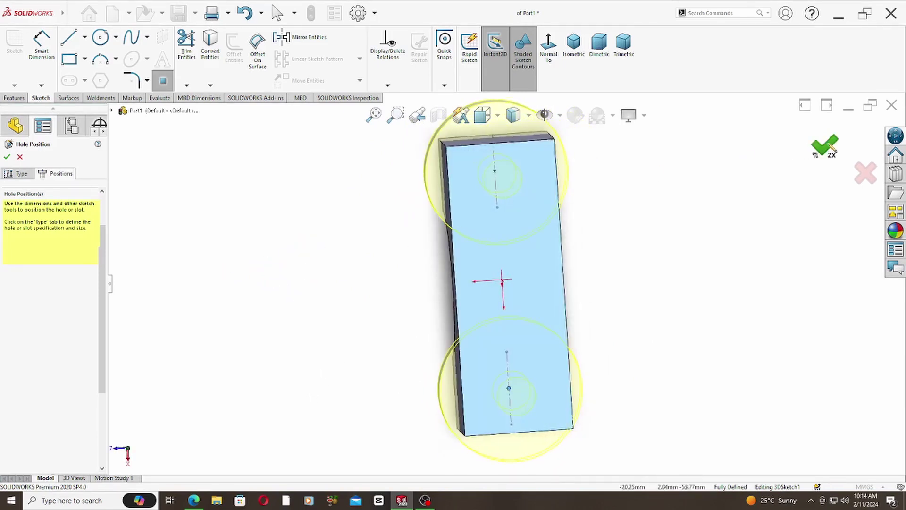
pyautogui.click(866, 174)
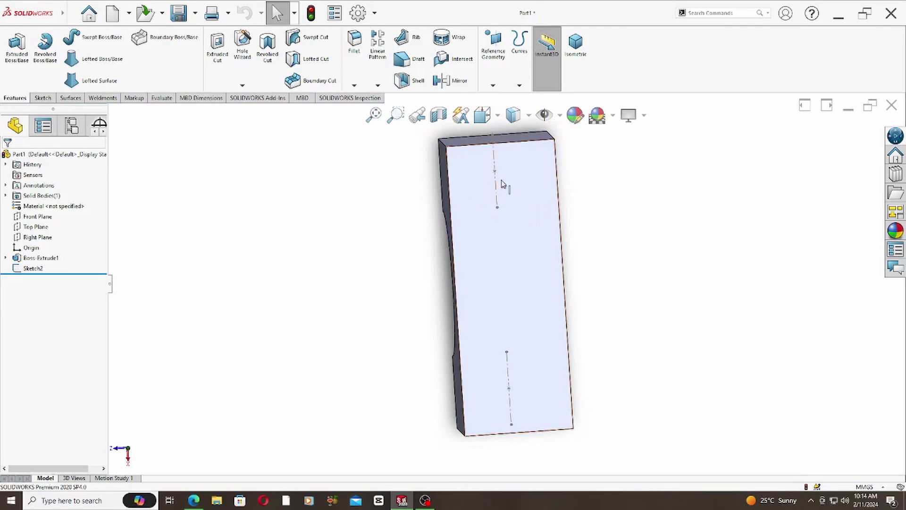
# Open a sketch on the front face, view it normal, and exit without drawing
pyautogui.click(538, 204)
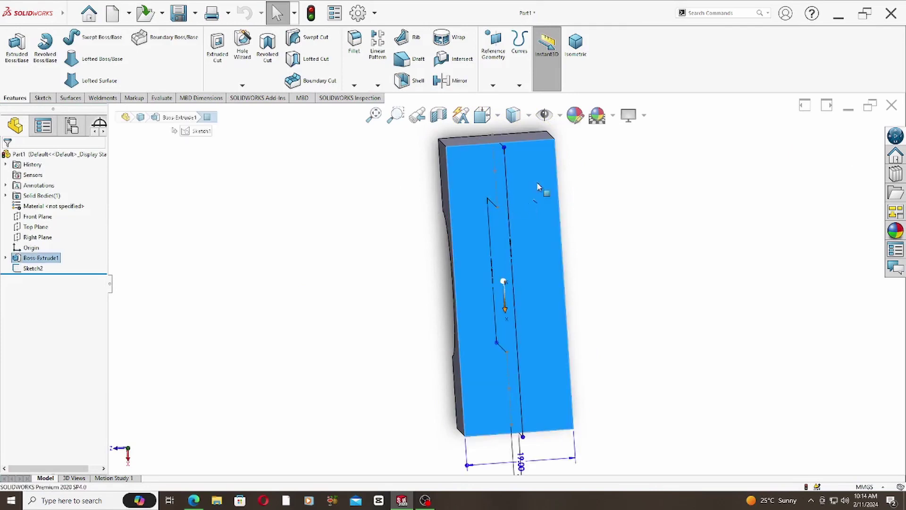
pyautogui.click(575, 207)
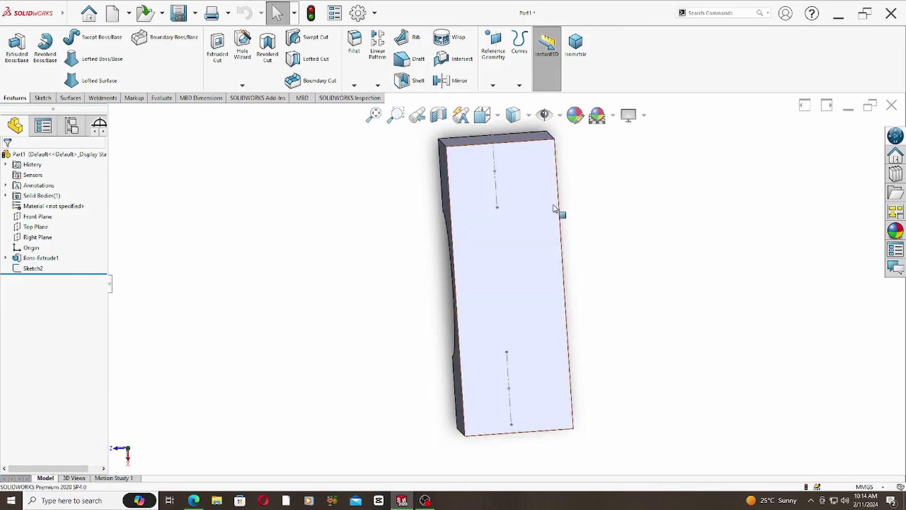
pyautogui.click(587, 186)
pyautogui.click(548, 44)
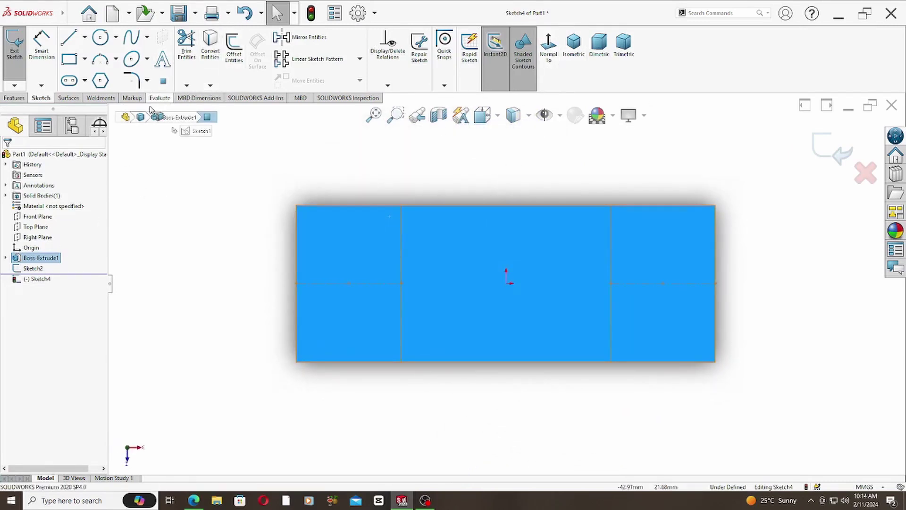
pyautogui.click(15, 98)
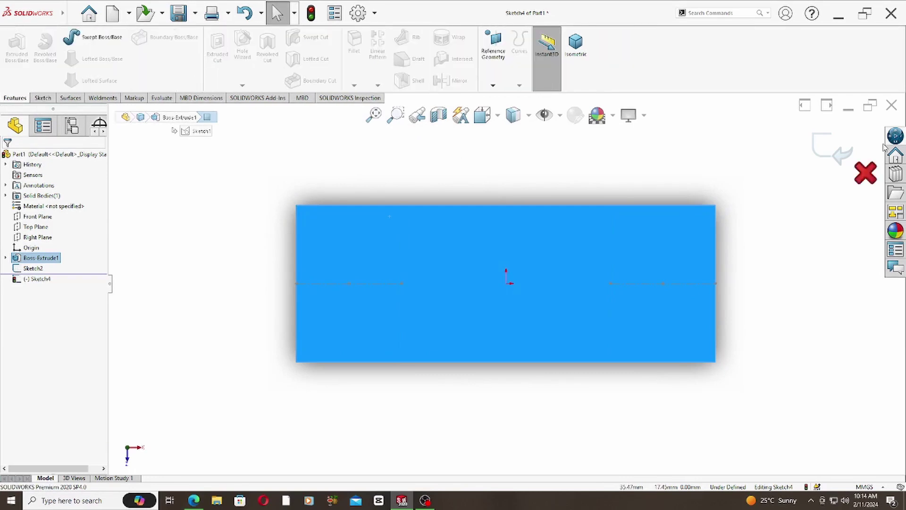
pyautogui.click(834, 153)
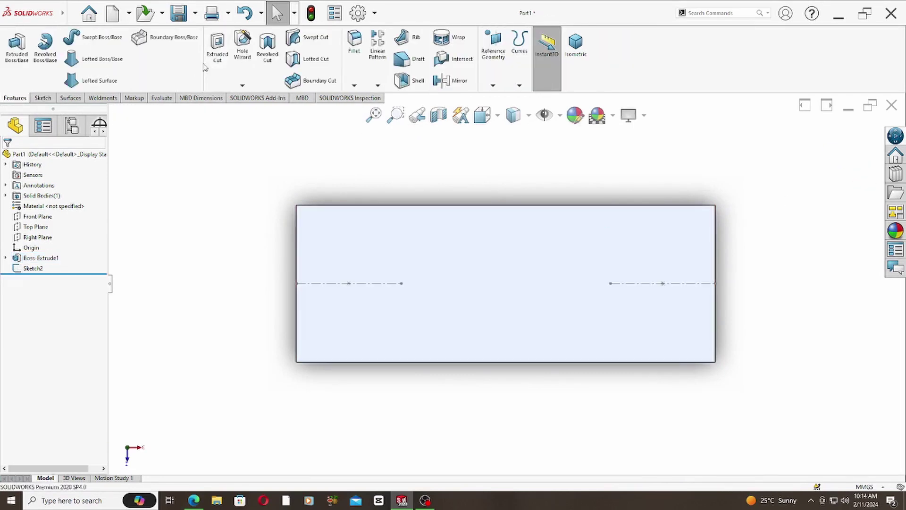
# Reopen Sketch2, add a point at the right centerline's midpoint, and exit the sketch
pyautogui.click(42, 97)
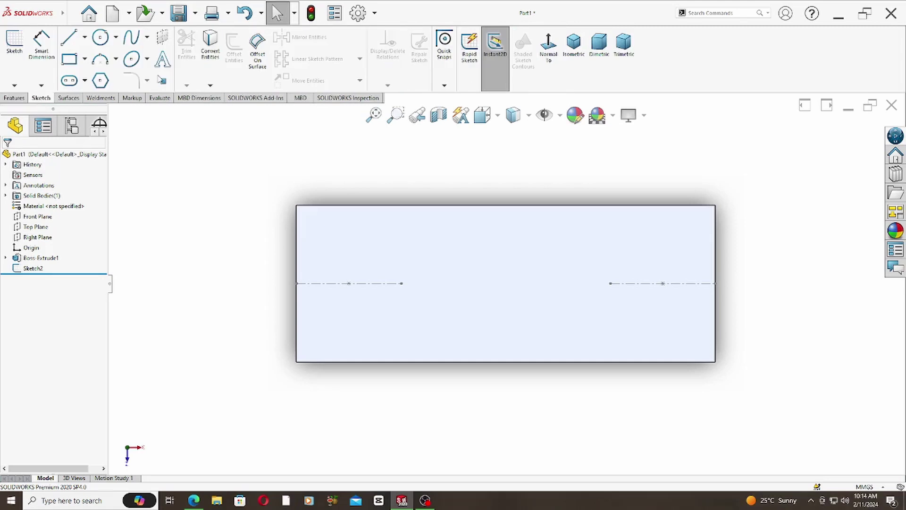
pyautogui.click(164, 81)
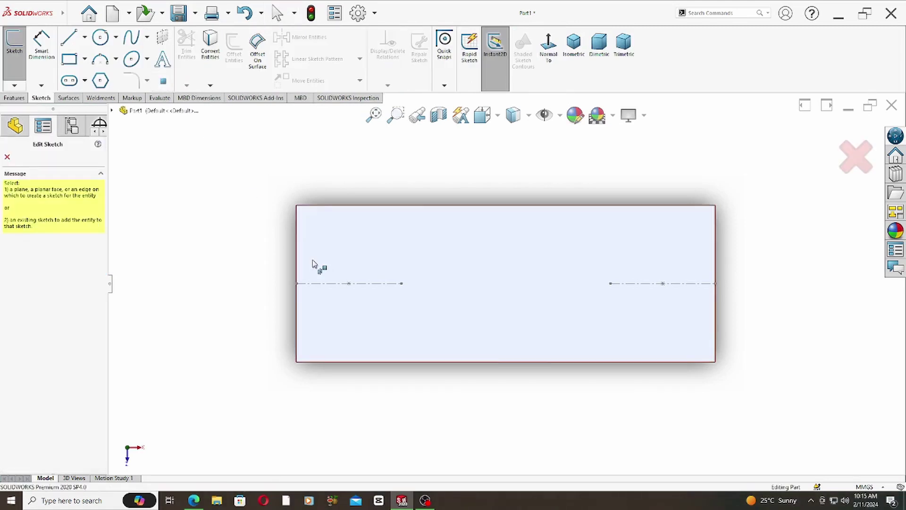
pyautogui.click(349, 286)
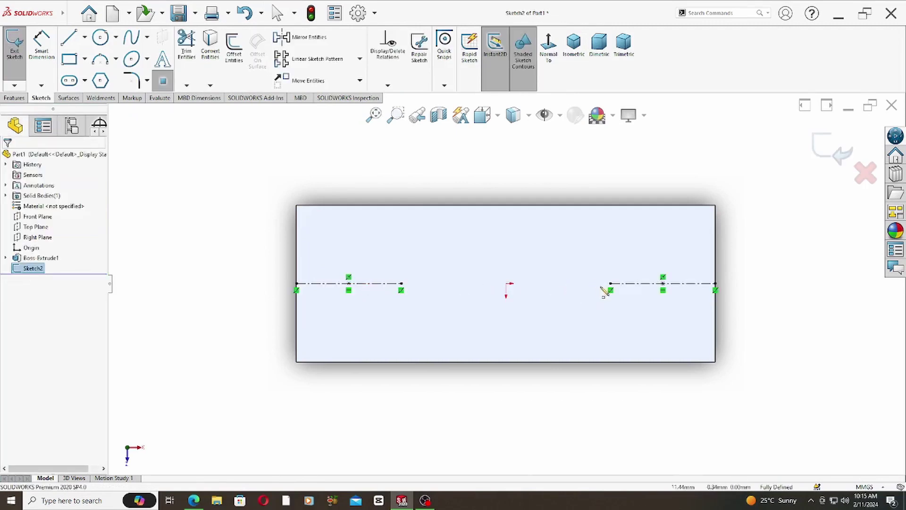
pyautogui.click(662, 283)
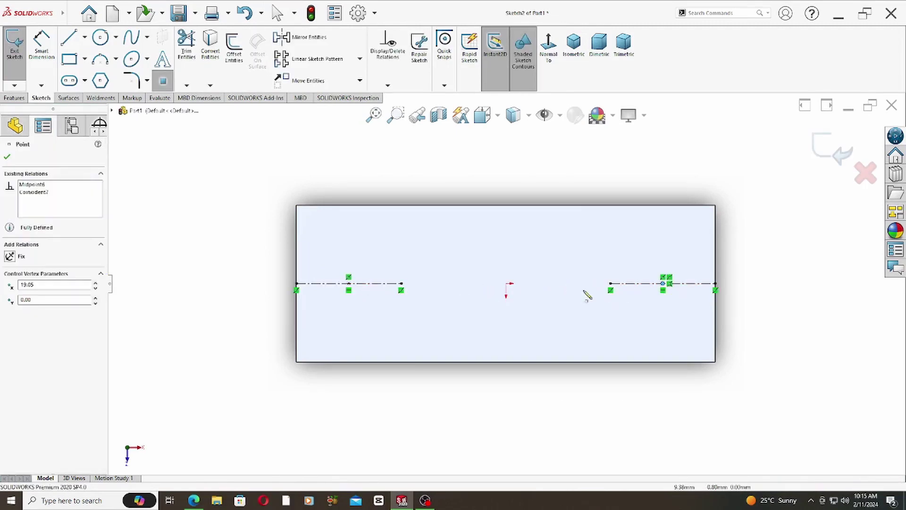
pyautogui.moveTo(307, 234)
pyautogui.mouseDown(button='middle')
pyautogui.moveTo(307, 127)
pyautogui.moveTo(256, 147)
pyautogui.moveTo(275, 196)
pyautogui.moveTo(262, 218)
pyautogui.mouseUp(button='middle')
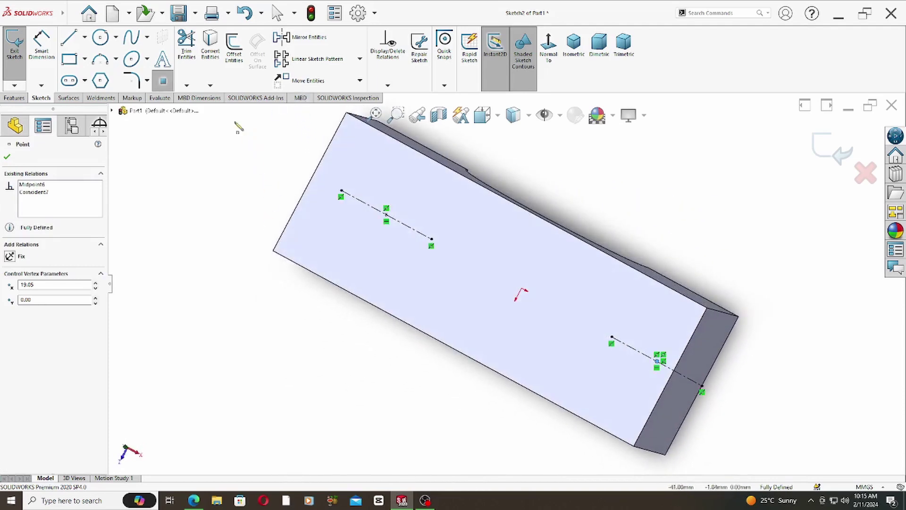
pyautogui.click(845, 158)
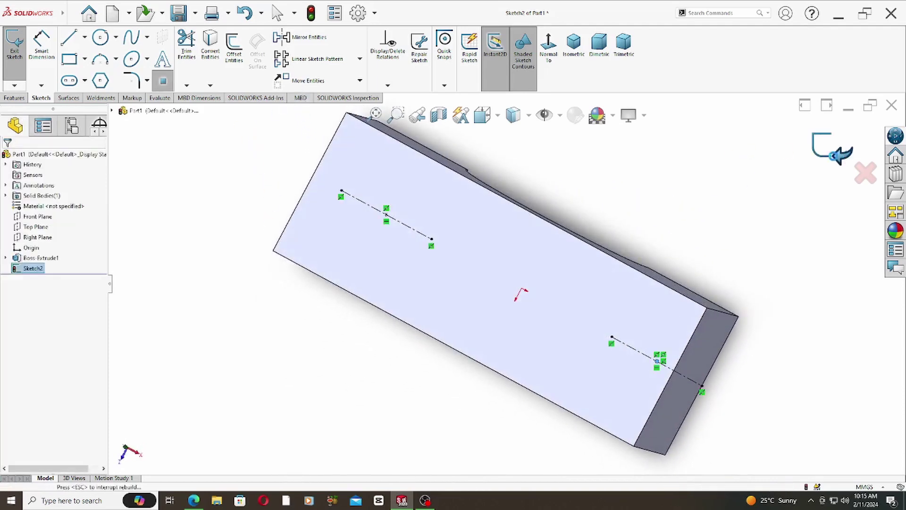
# Start a sketch on the bracket's large face, view it normal, and select both Sketch2 centerline points
pyautogui.click(404, 196)
pyautogui.click(14, 43)
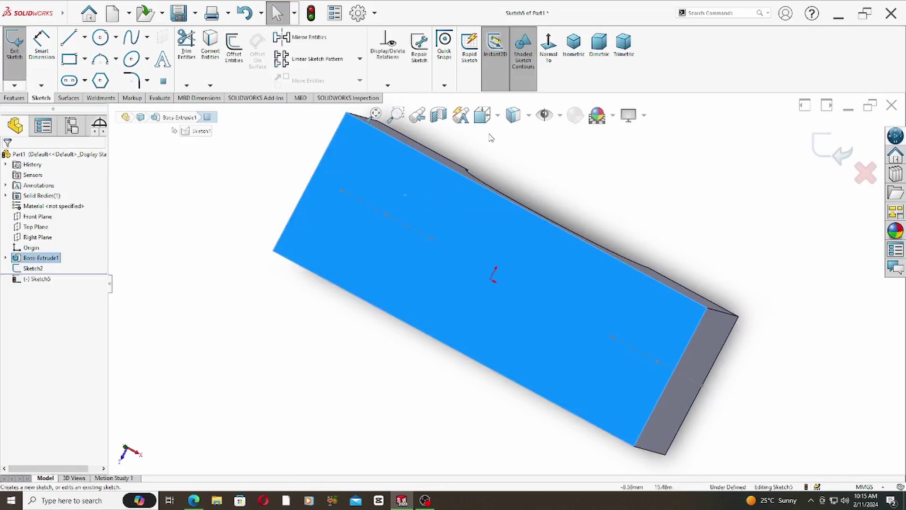
pyautogui.click(548, 47)
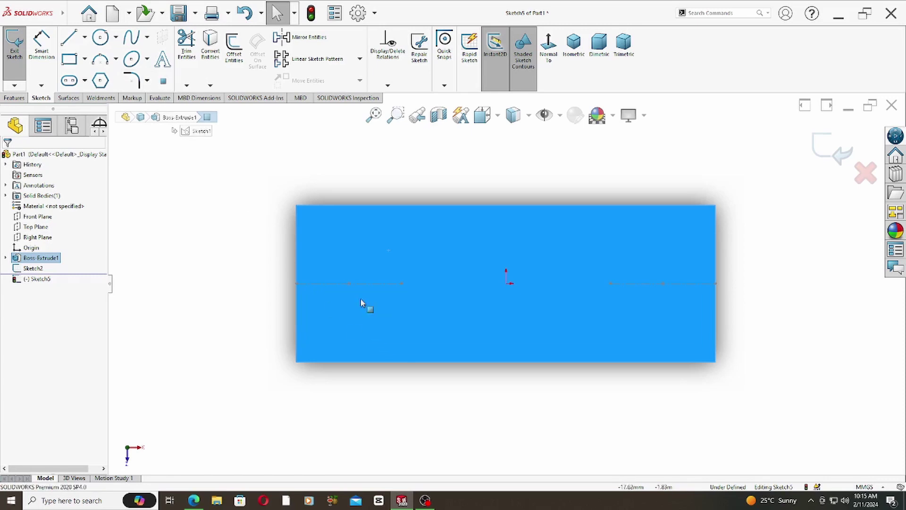
pyautogui.click(349, 283)
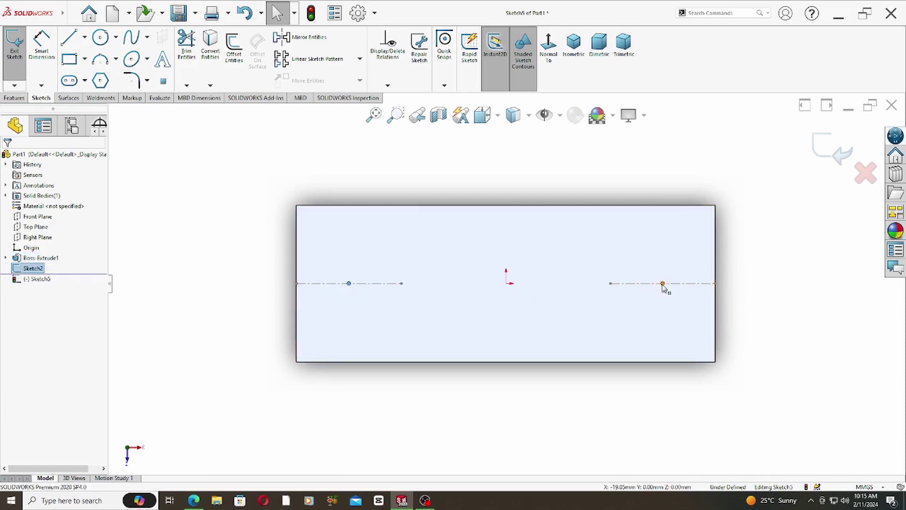
pyautogui.click(662, 283)
# Orbit and zoom around the bracket to inspect the arch underneath, then reselect the face
pyautogui.moveTo(282, 242)
pyautogui.mouseDown(button='middle')
pyautogui.moveTo(236, 107)
pyautogui.moveTo(245, 259)
pyautogui.mouseUp(button='middle')
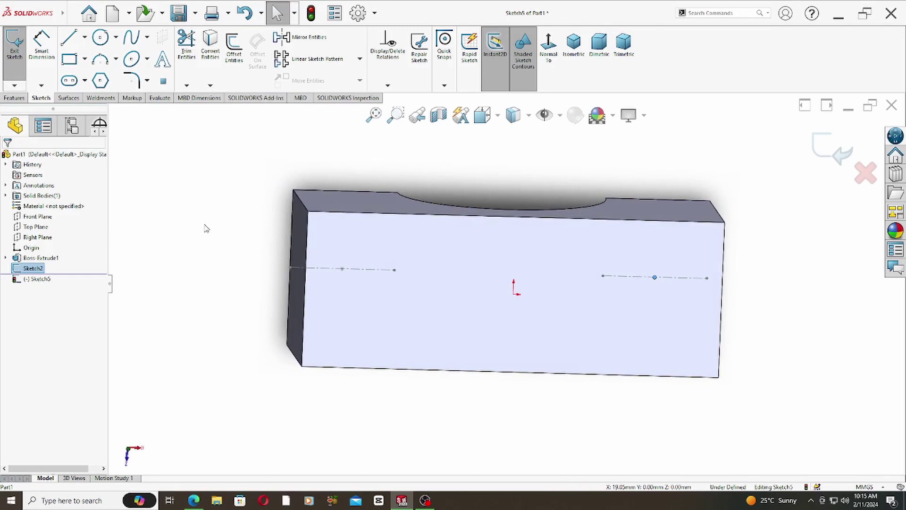
pyautogui.moveTo(329, 275)
pyautogui.mouseDown(button='middle')
pyautogui.moveTo(297, 278)
pyautogui.moveTo(313, 259)
pyautogui.moveTo(324, 290)
pyautogui.moveTo(309, 287)
pyautogui.moveTo(323, 282)
pyautogui.mouseUp(button='middle')
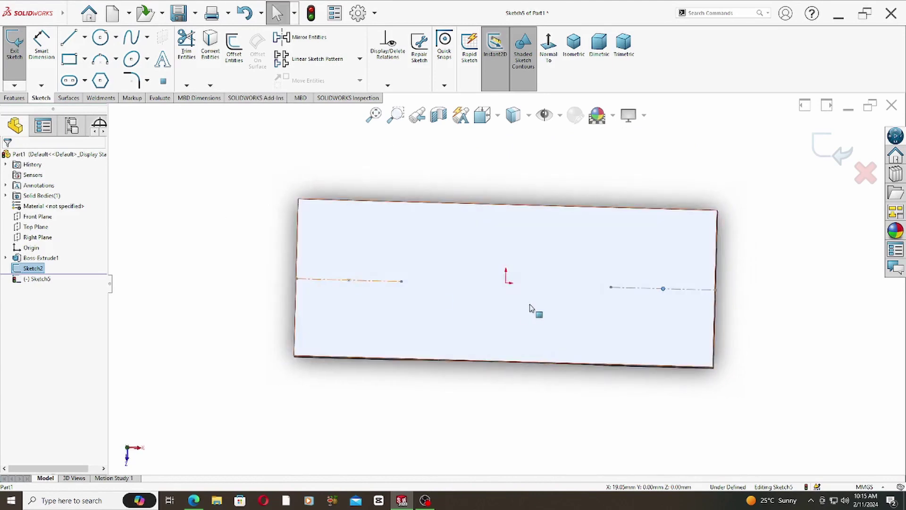
pyautogui.scroll(-2, 535, 309)
pyautogui.scroll(2, 528, 306)
pyautogui.moveTo(404, 269)
pyautogui.mouseDown(button='middle')
pyautogui.moveTo(425, 263)
pyautogui.moveTo(396, 269)
pyautogui.mouseUp(button='middle')
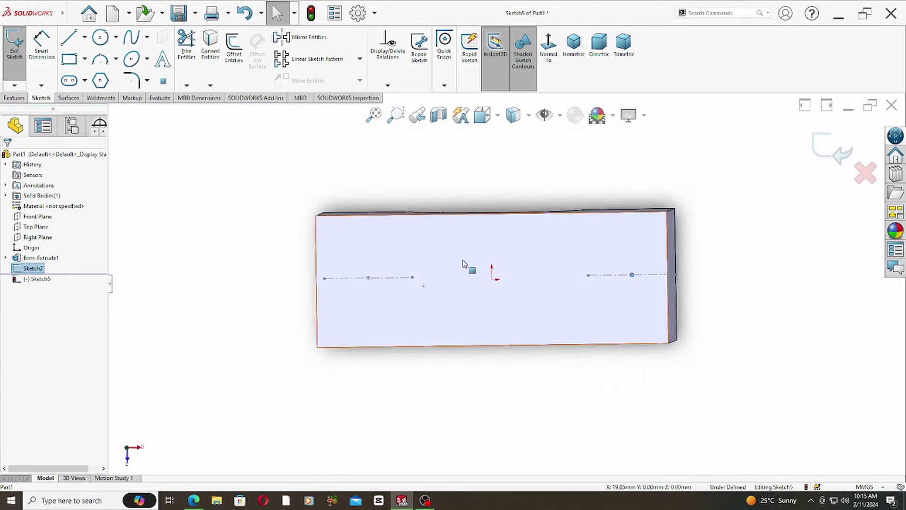
pyautogui.scroll(-2, 472, 265)
pyautogui.scroll(2, 472, 265)
pyautogui.scroll(-2, 626, 275)
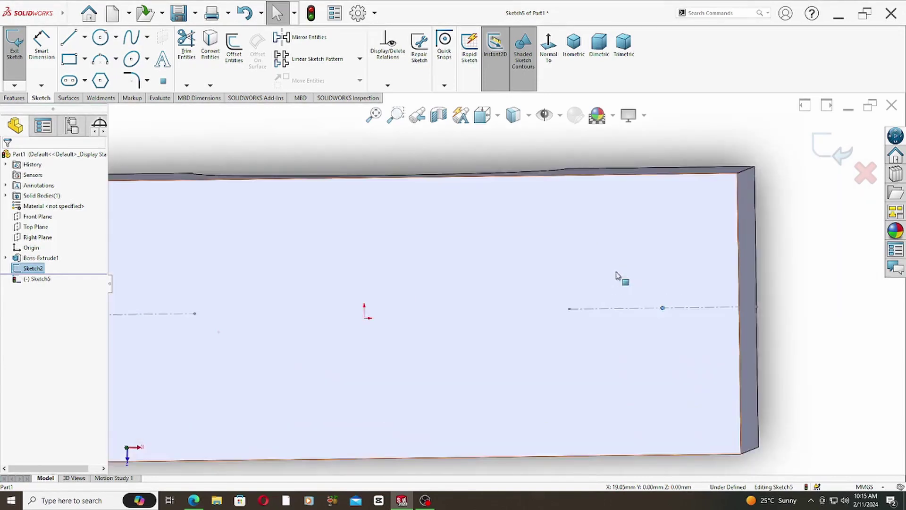
pyautogui.scroll(2, 418, 287)
pyautogui.scroll(-2, 399, 281)
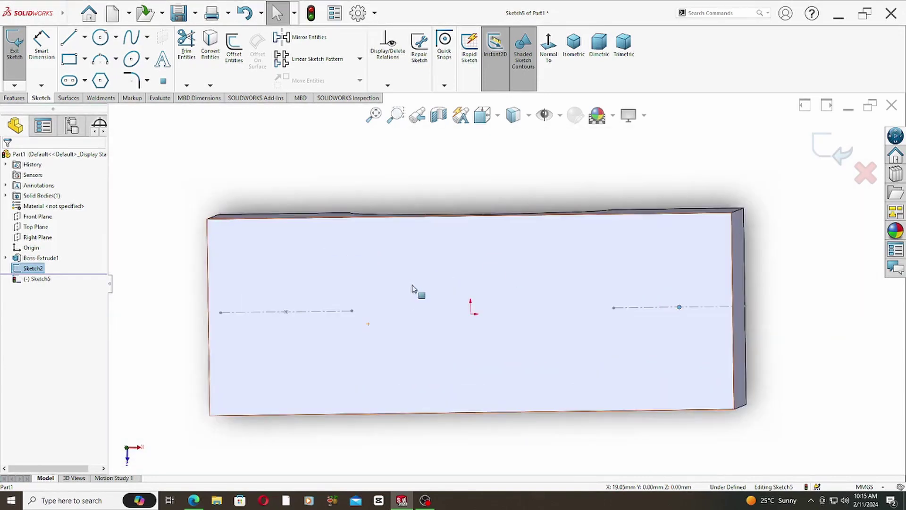
pyautogui.scroll(2, 415, 289)
pyautogui.click(491, 270)
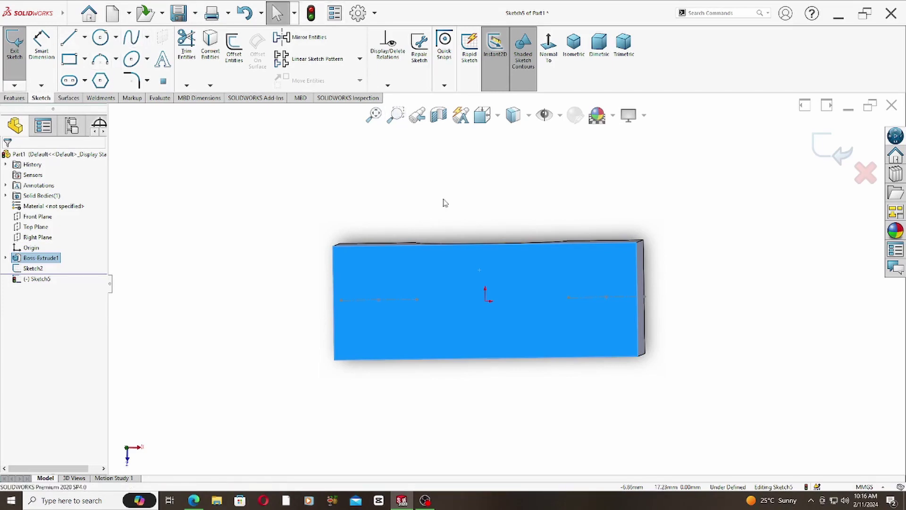
pyautogui.scroll(2, 538, 276)
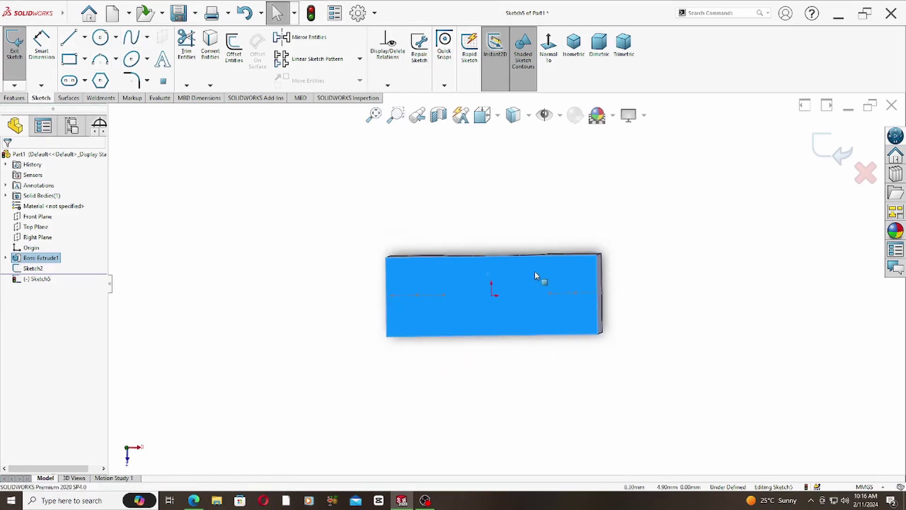
pyautogui.scroll(-3, 538, 276)
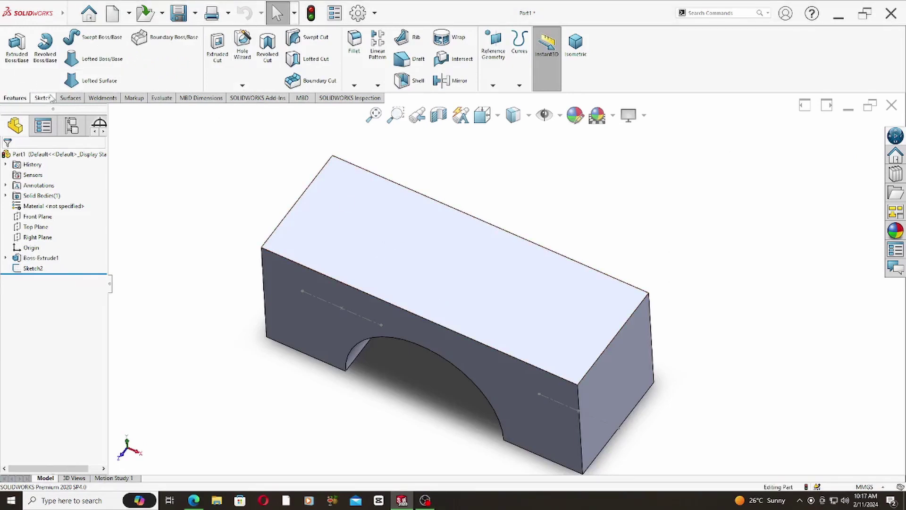
# Start a new sketch on the bracket's top face, viewed straight down, with nothing selected
pyautogui.click(392, 251)
pyautogui.click(402, 230)
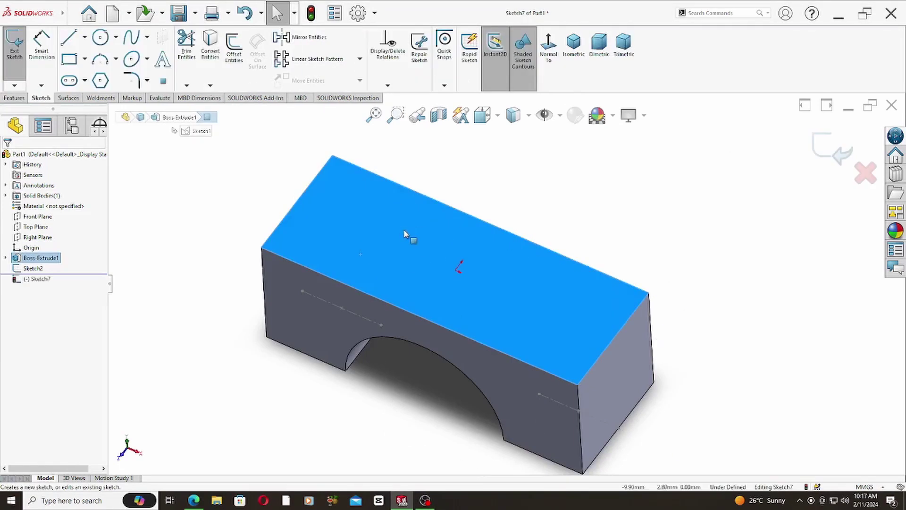
pyautogui.click(548, 64)
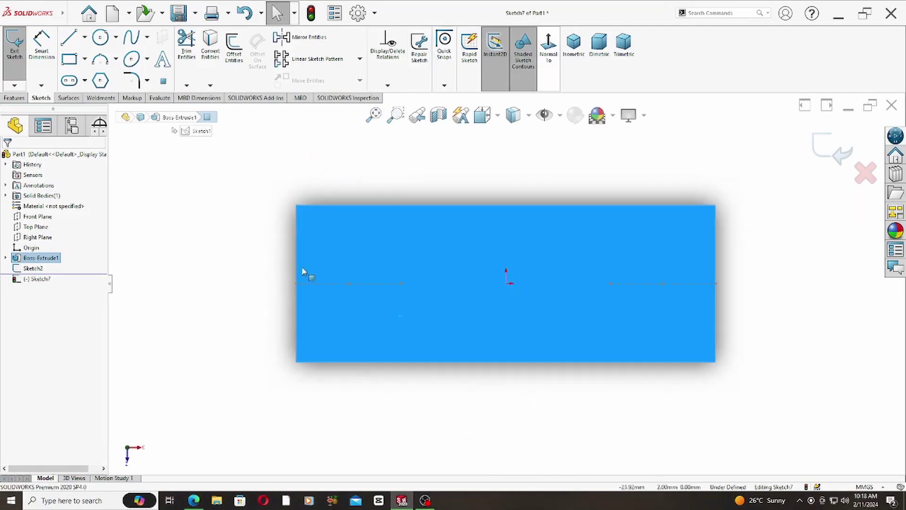
pyautogui.click(245, 164)
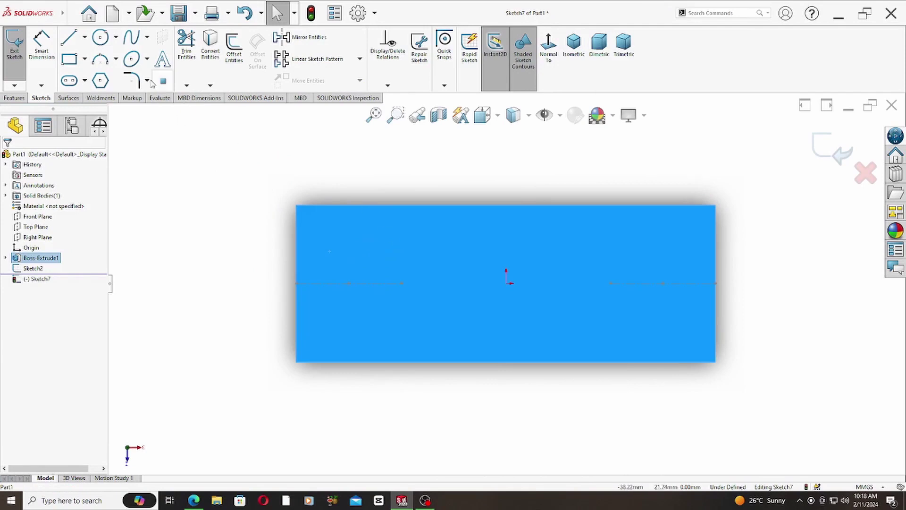
# Draw vertical construction lines from the centreline to the top edge at the left and right ends
pyautogui.click(69, 37)
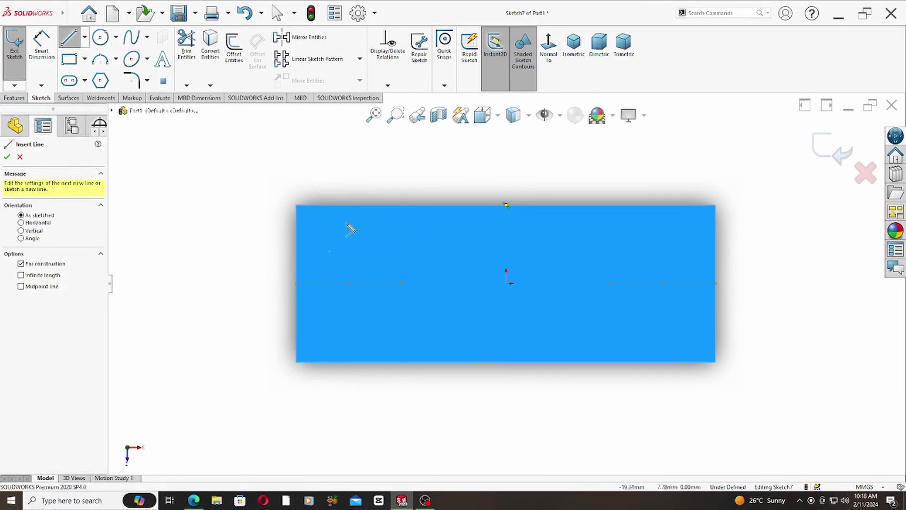
pyautogui.click(348, 283)
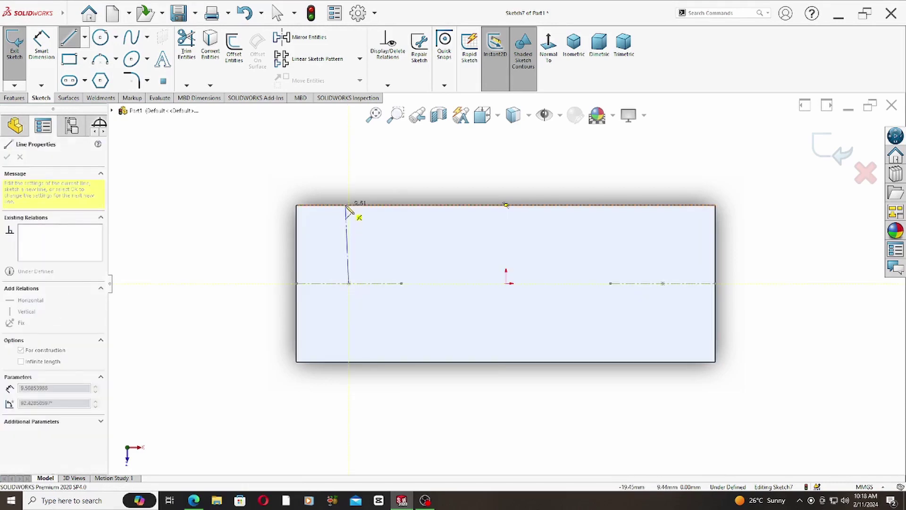
pyautogui.click(348, 205)
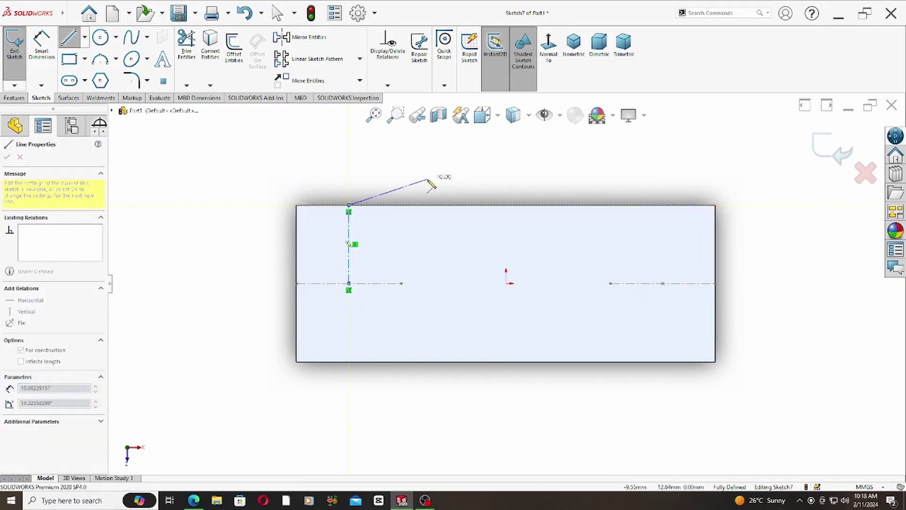
pyautogui.press('Escape')
pyautogui.press('Escape')
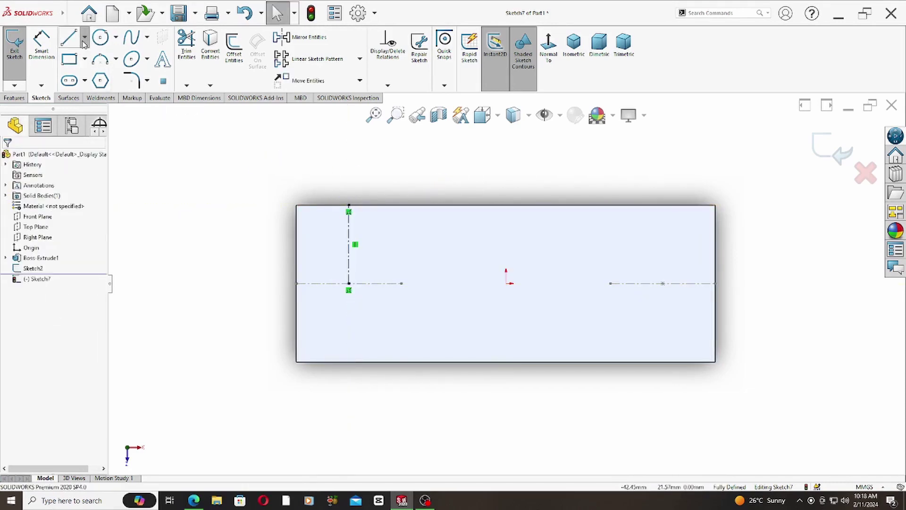
pyautogui.click(69, 37)
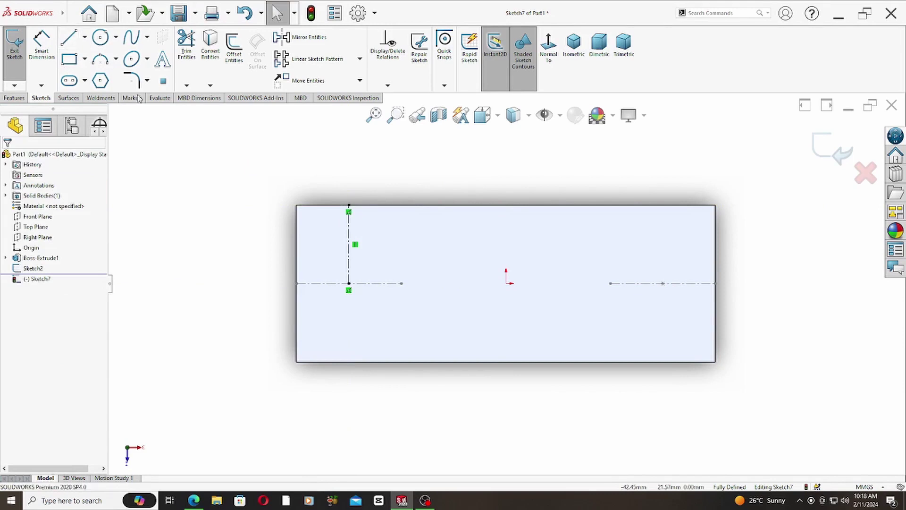
pyautogui.click(662, 283)
pyautogui.click(662, 205)
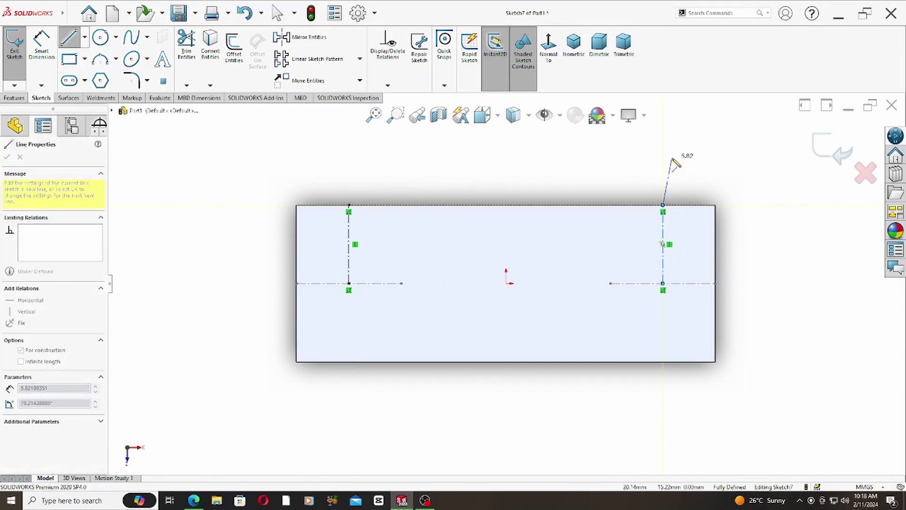
pyautogui.press('Escape')
pyautogui.press('Escape')
pyautogui.moveTo(424, 324)
pyautogui.mouseDown(button='middle')
pyautogui.moveTo(417, 169)
pyautogui.moveTo(404, 299)
pyautogui.moveTo(430, 307)
pyautogui.moveTo(384, 299)
pyautogui.moveTo(401, 289)
pyautogui.mouseUp(button='middle')
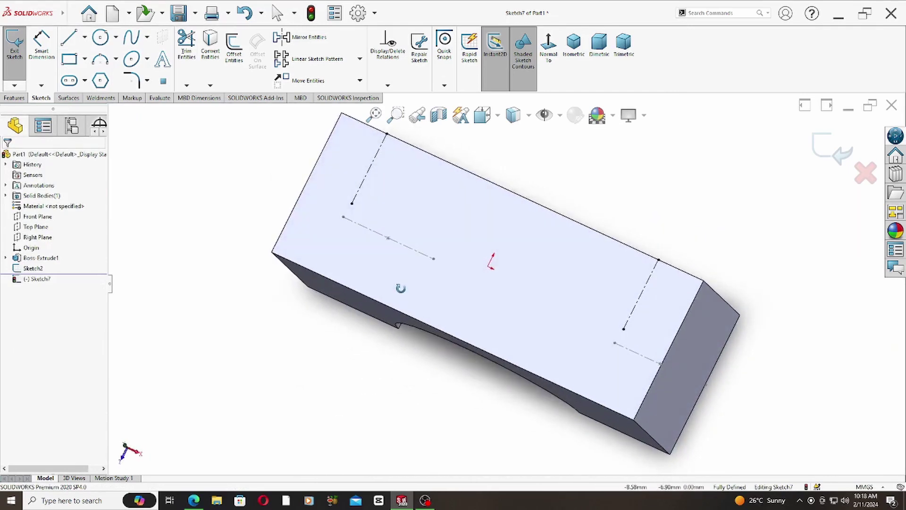
pyautogui.click(24, 99)
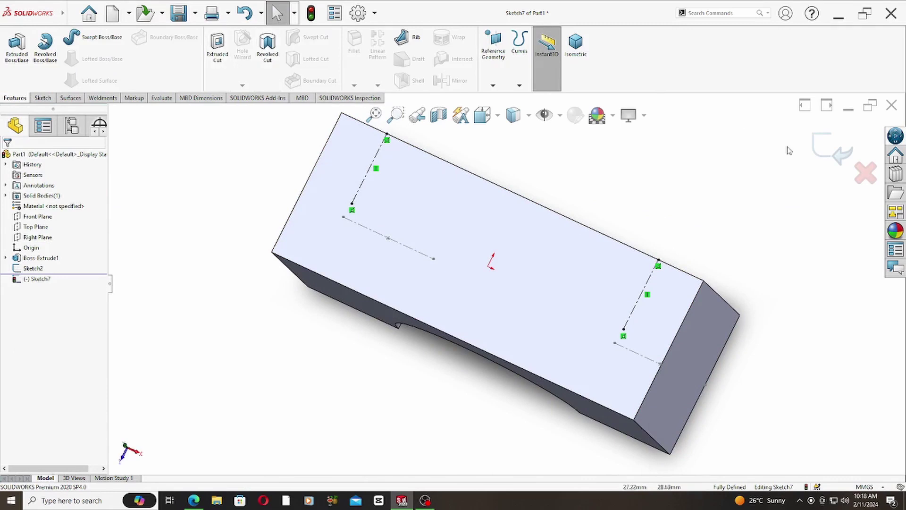
# Add ISO M12 hex-screw counterbored holes, Through All, at the right and left ends of the top face
pyautogui.click(831, 147)
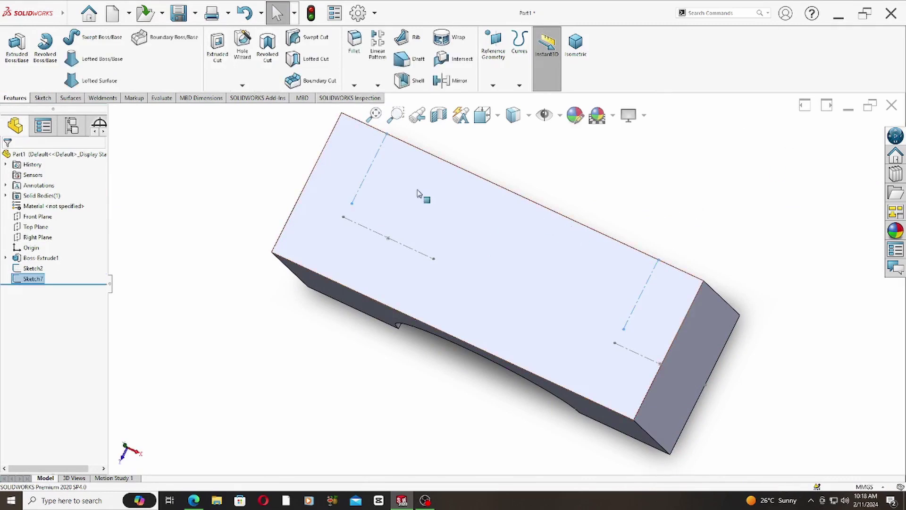
pyautogui.click(236, 53)
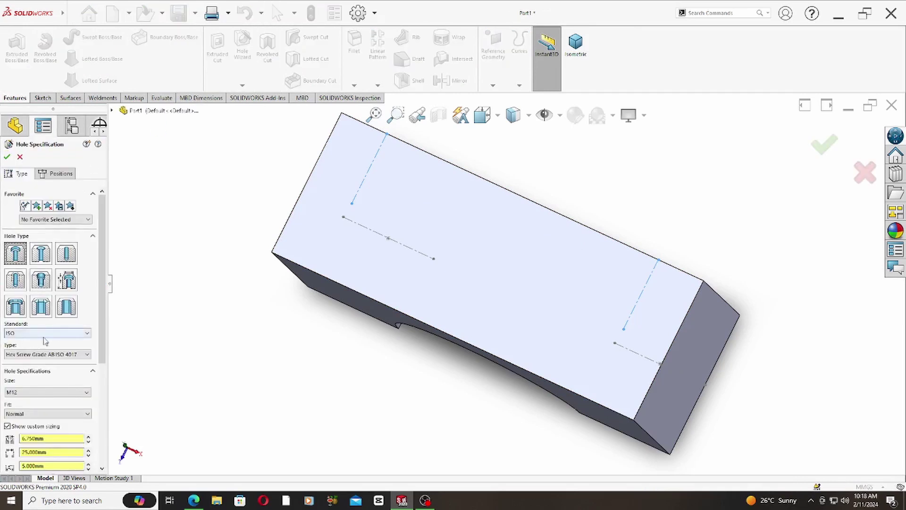
pyautogui.scroll(-5, 71, 340)
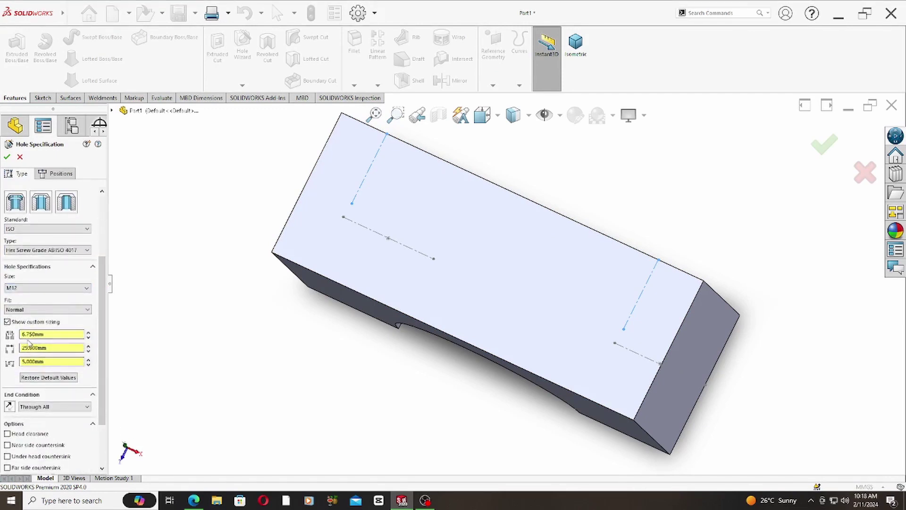
pyautogui.click(55, 173)
pyautogui.click(51, 256)
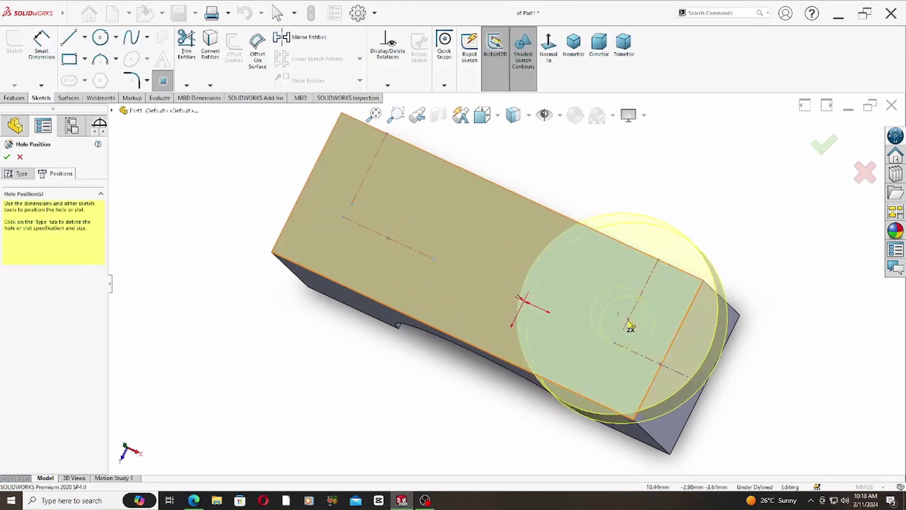
pyautogui.click(623, 329)
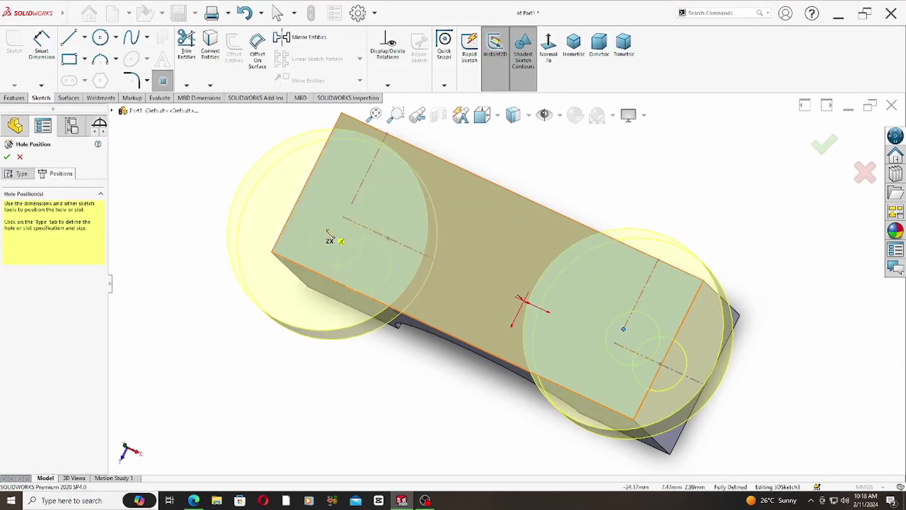
pyautogui.click(352, 203)
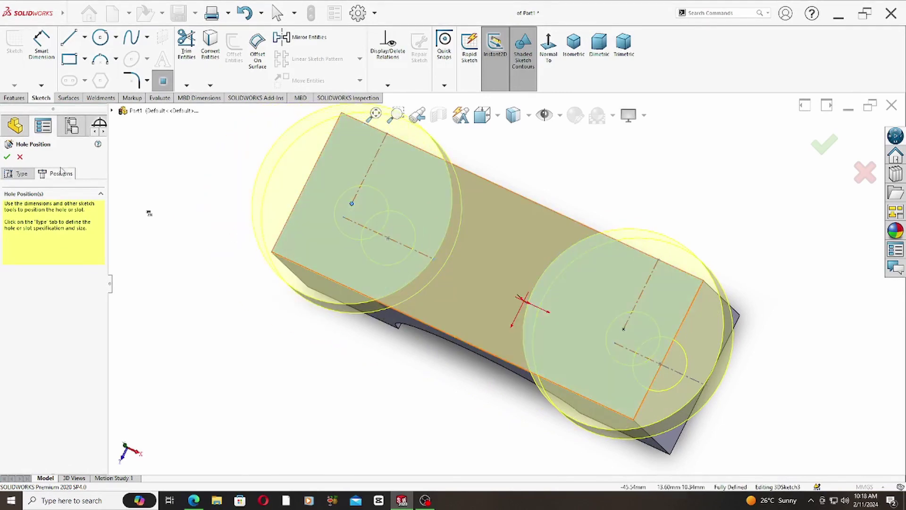
pyautogui.click(8, 157)
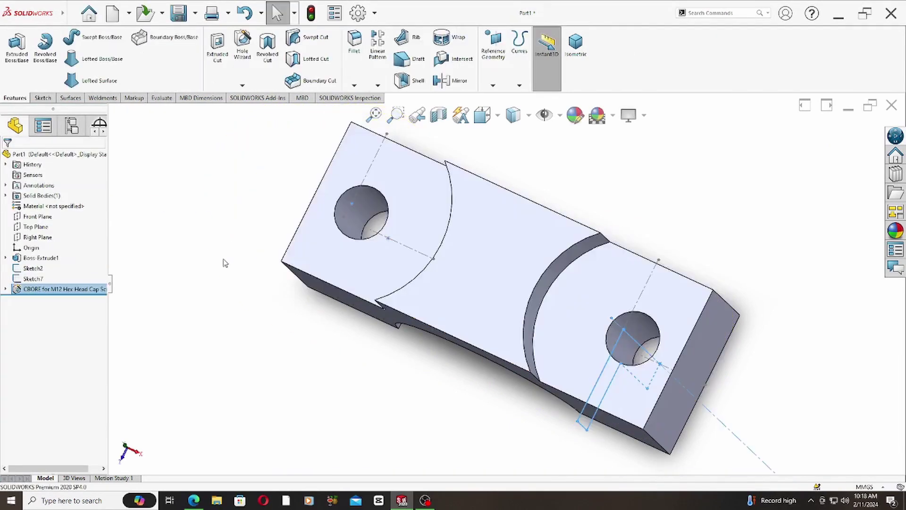
# Hide the hole axes and show the bracket in a near-front view without perspective
pyautogui.moveTo(245, 203)
pyautogui.mouseDown(button='middle')
pyautogui.moveTo(304, 188)
pyautogui.moveTo(263, 257)
pyautogui.mouseUp(button='middle')
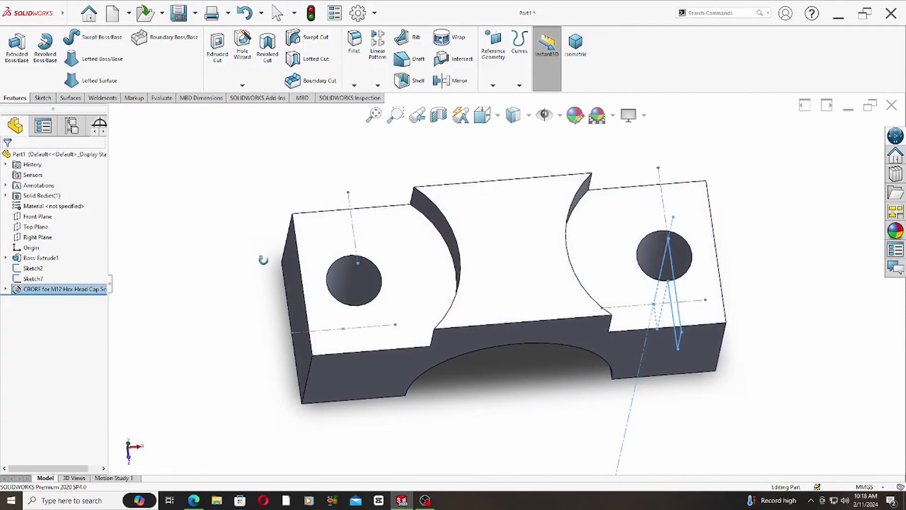
pyautogui.moveTo(28, 12)
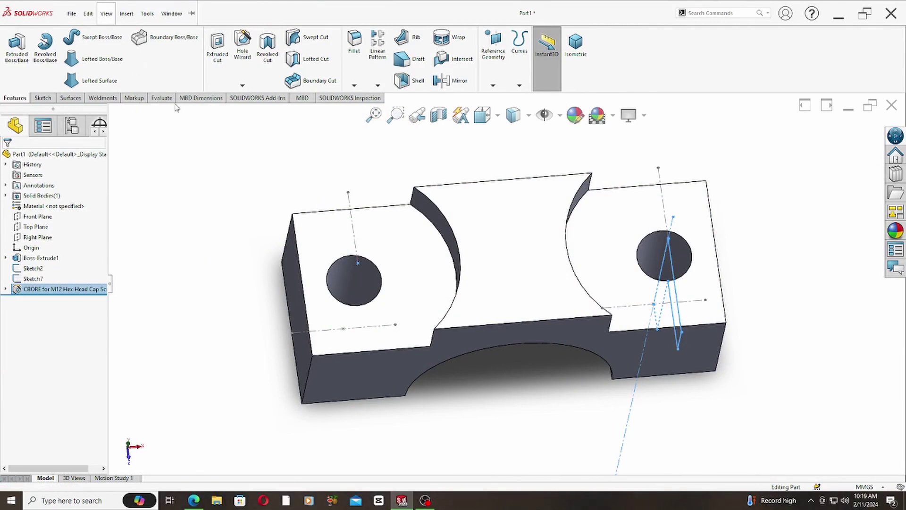
pyautogui.hotkey('ctrl', 'shift', 'a')
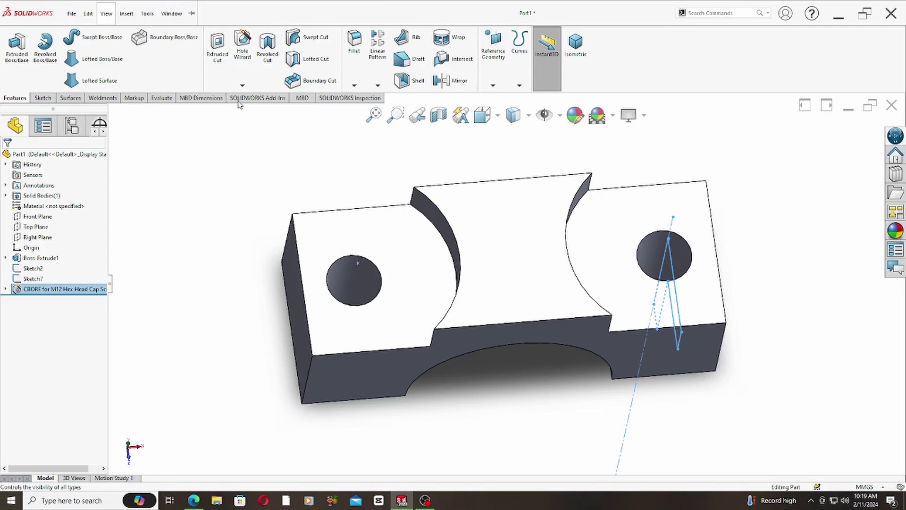
pyautogui.click(439, 151)
pyautogui.moveTo(203, 183); pyautogui.dragTo(324, 202, button='middle')
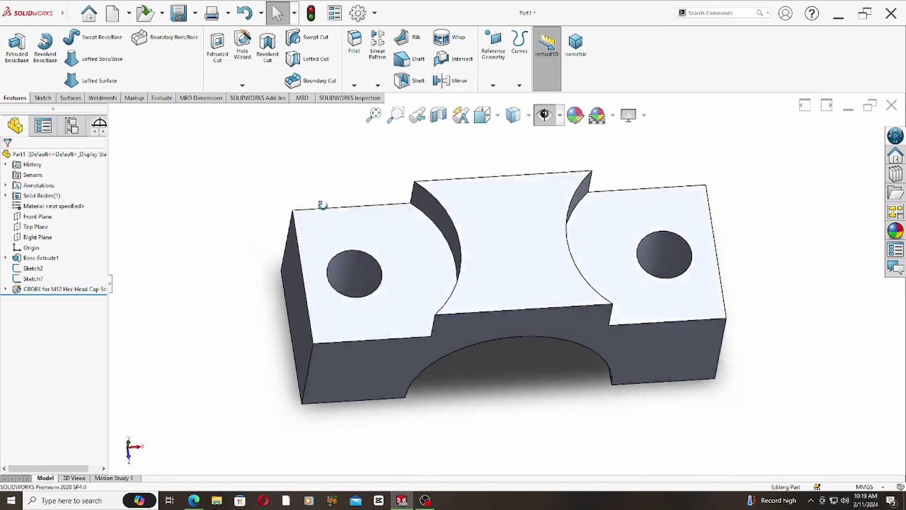
pyautogui.click(645, 118)
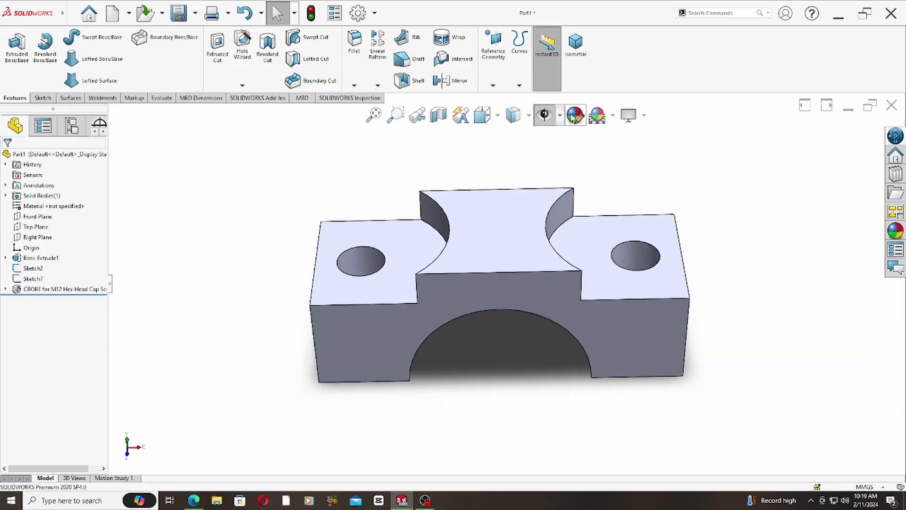
# Give the bracket a dark grey (RGB 64/64/64) appearance and display it in isometric view
pyautogui.click(575, 116)
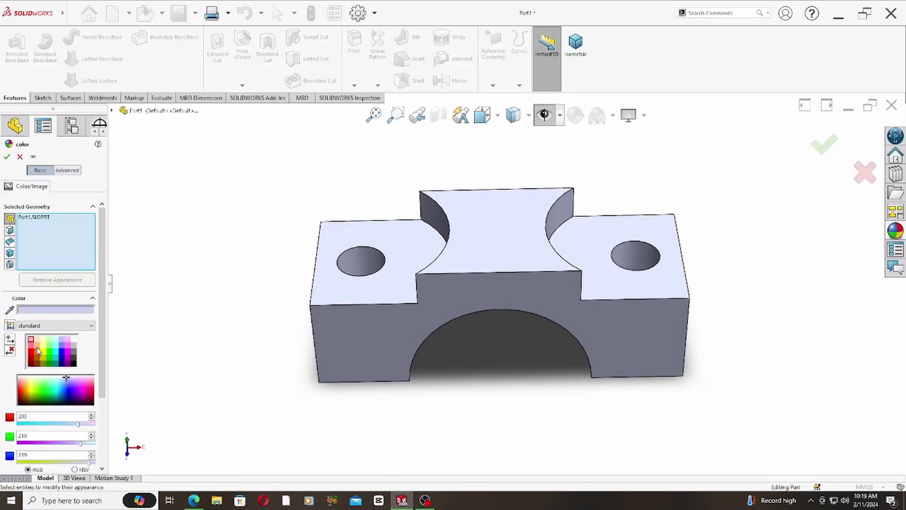
pyautogui.click(39, 348)
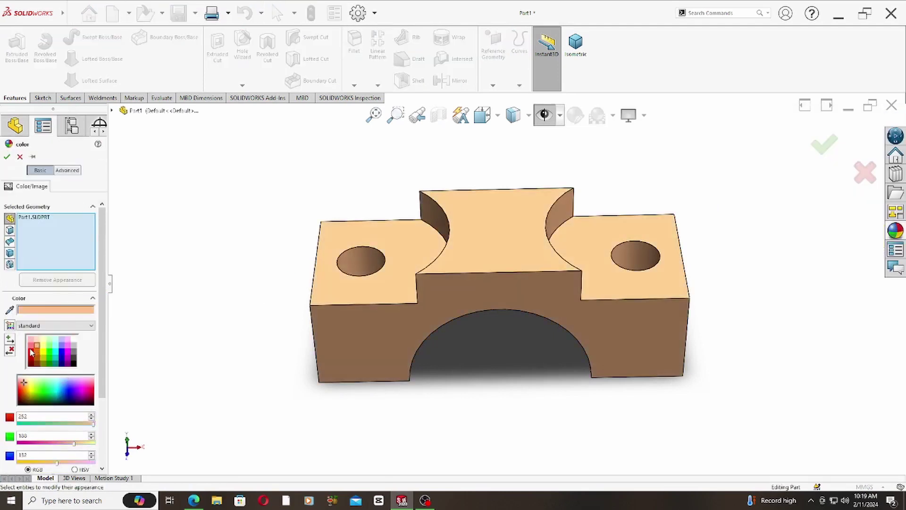
pyautogui.click(37, 355)
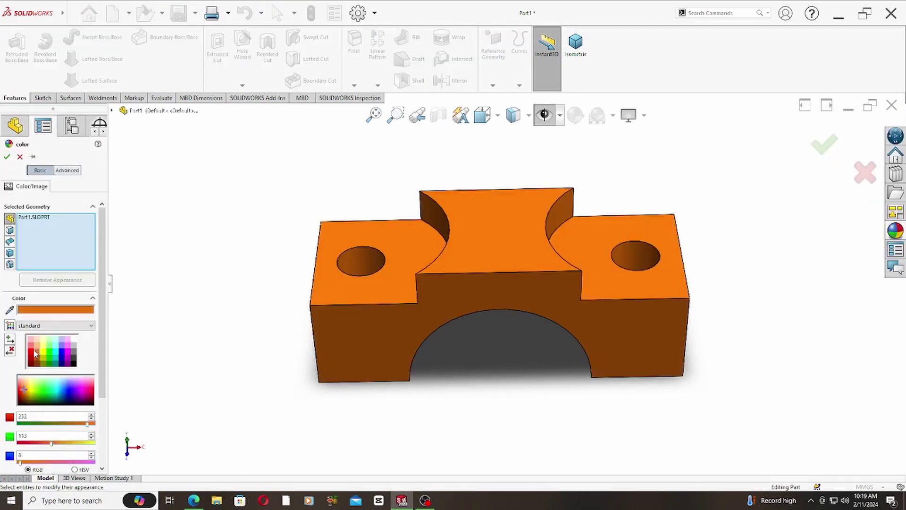
pyautogui.click(33, 349)
pyautogui.click(39, 353)
pyautogui.click(68, 351)
pyautogui.click(73, 354)
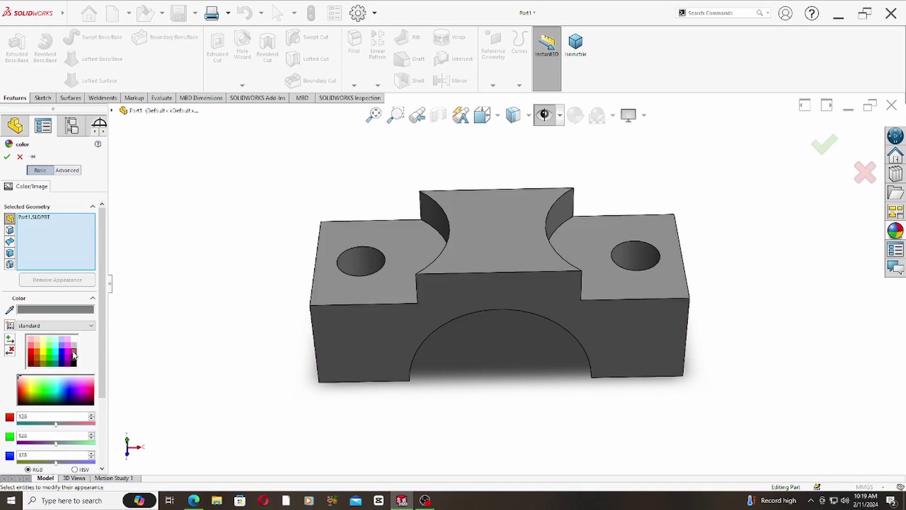
pyautogui.click(73, 361)
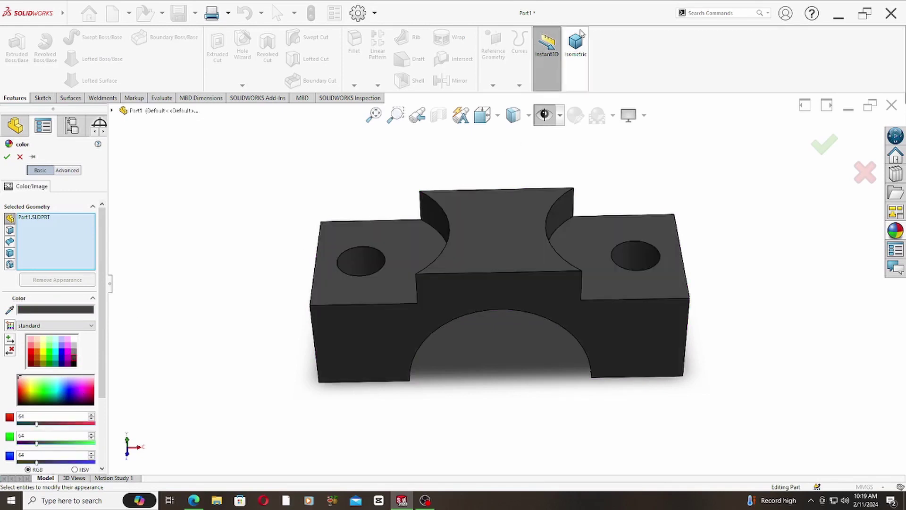
pyautogui.click(8, 157)
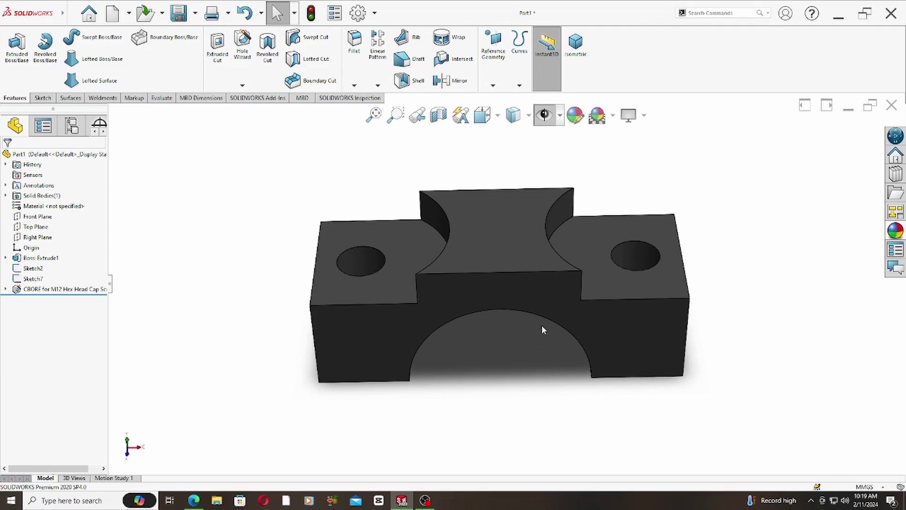
pyautogui.click(575, 45)
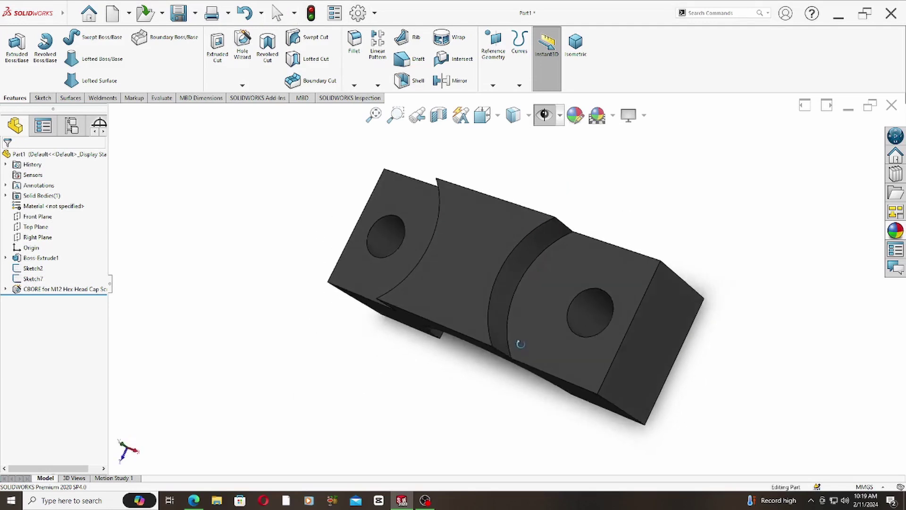
pyautogui.click(581, 77)
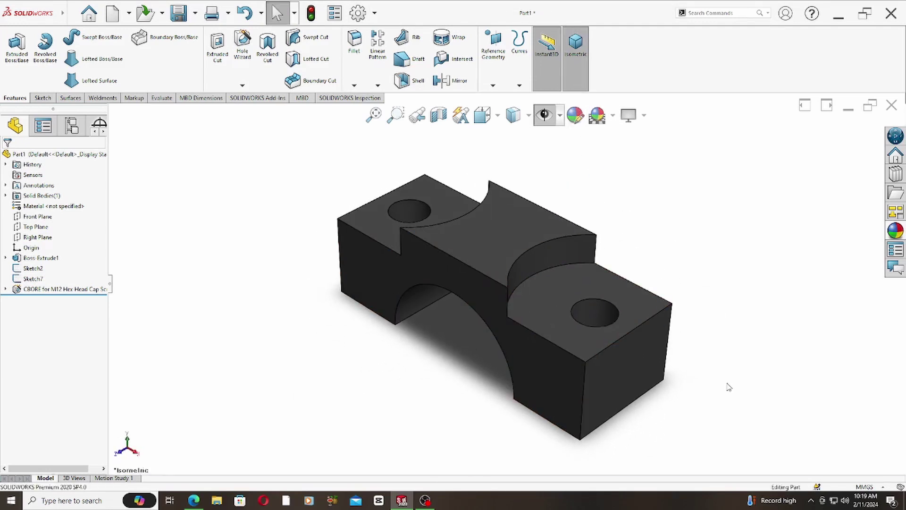